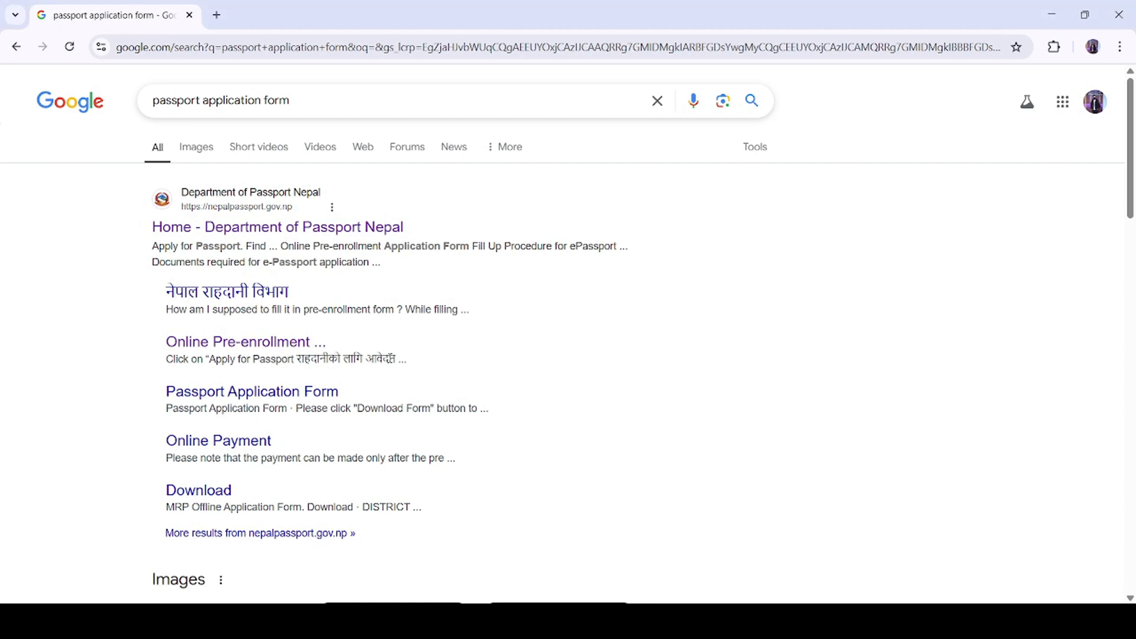
Step: From the 'passport application form' Google results, open the Department of Passport Nepal home page
scroll(392, 359, down, 2)
scroll(390, 358, up, 2)
click(312, 231)
scroll(393, 359, down, 3)
scroll(393, 359, up, 3)
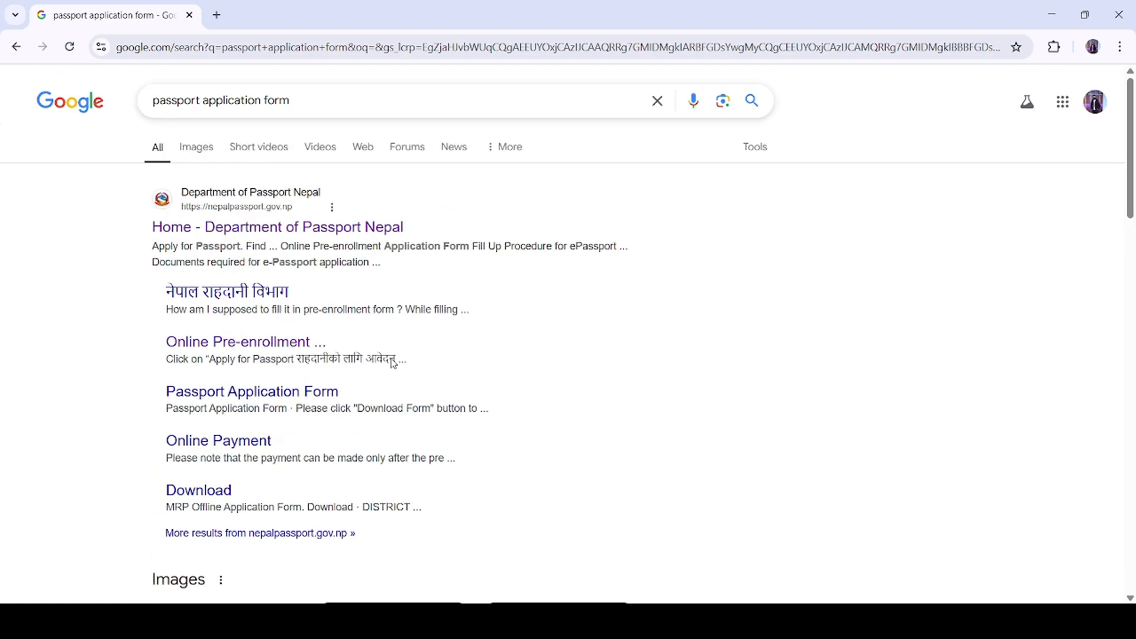
click(312, 232)
Step: Load the Department of Passport Nepal site and start an ePassport application
click(316, 232)
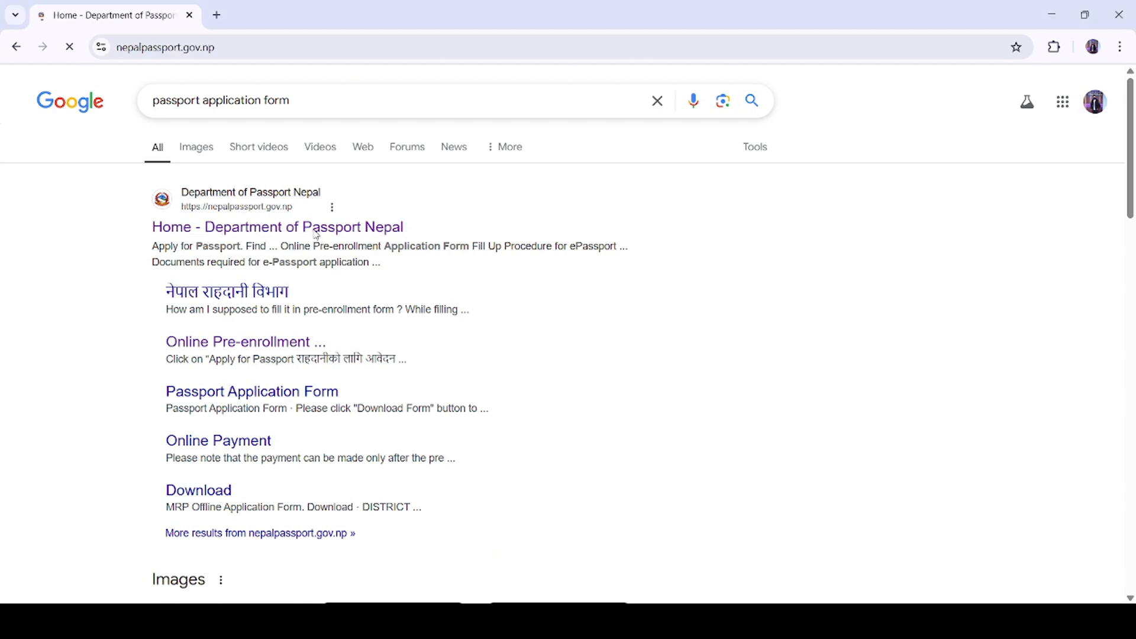
scroll(353, 288, down, 3)
scroll(354, 289, down, 3)
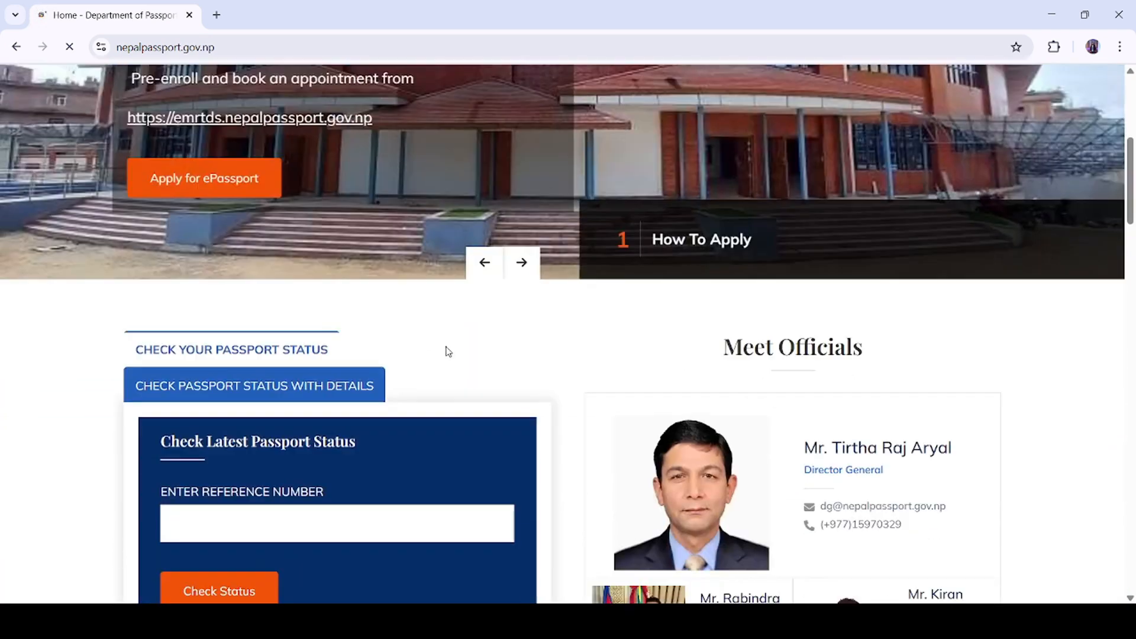
click(215, 184)
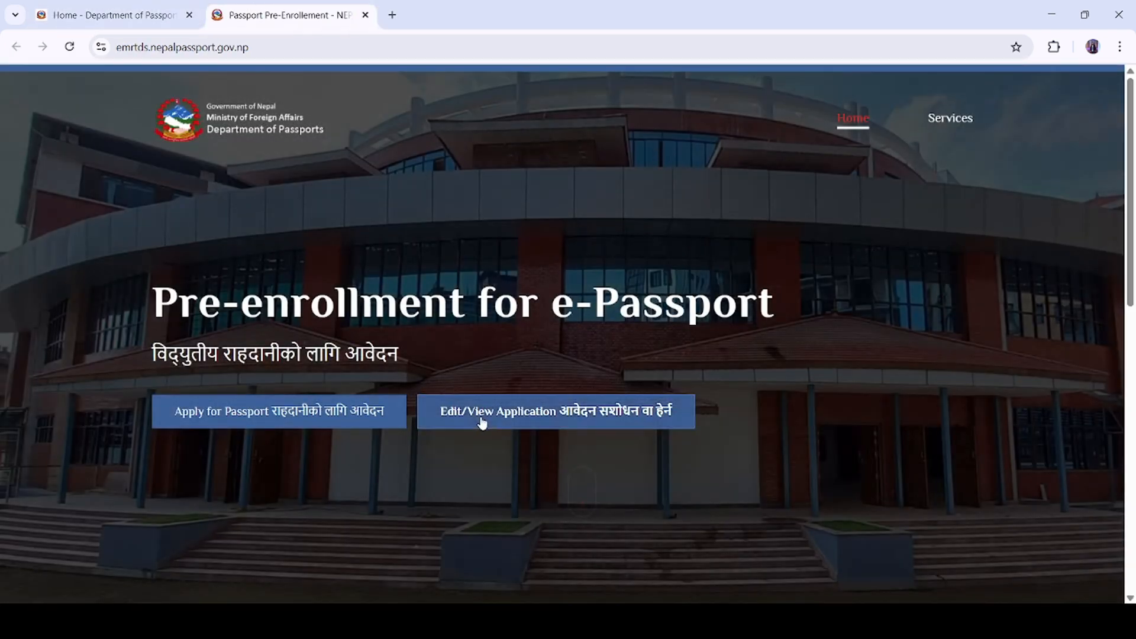
Step: Choose Replacement (Lost/Stolen) with an Ordinary 34-page passport and accept the privacy consent
scroll(481, 420, down, 8)
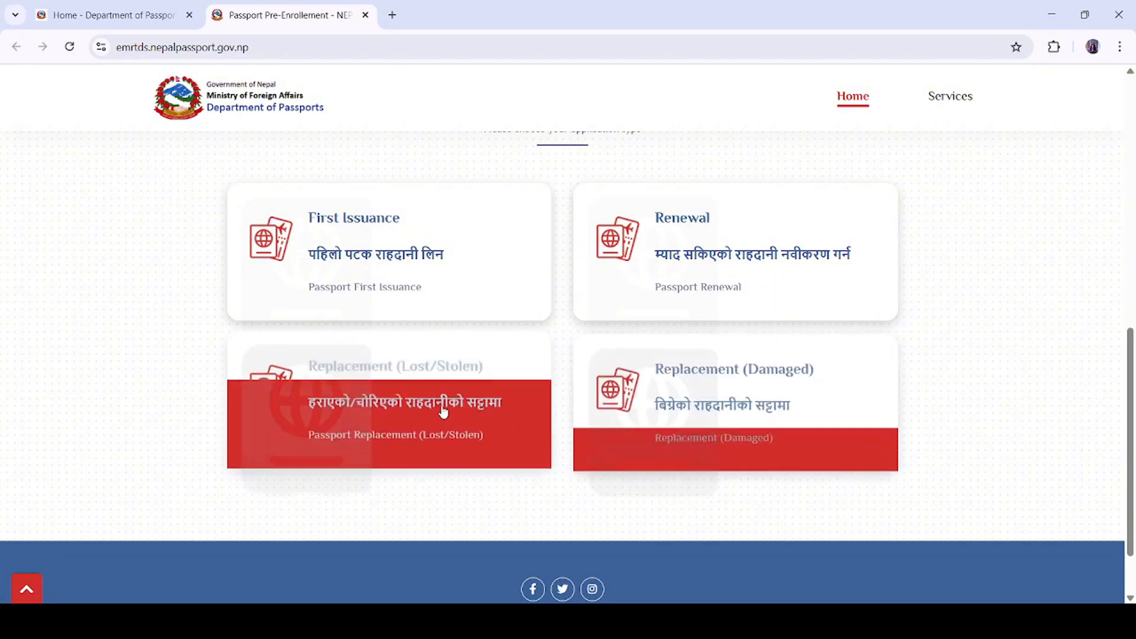
click(430, 414)
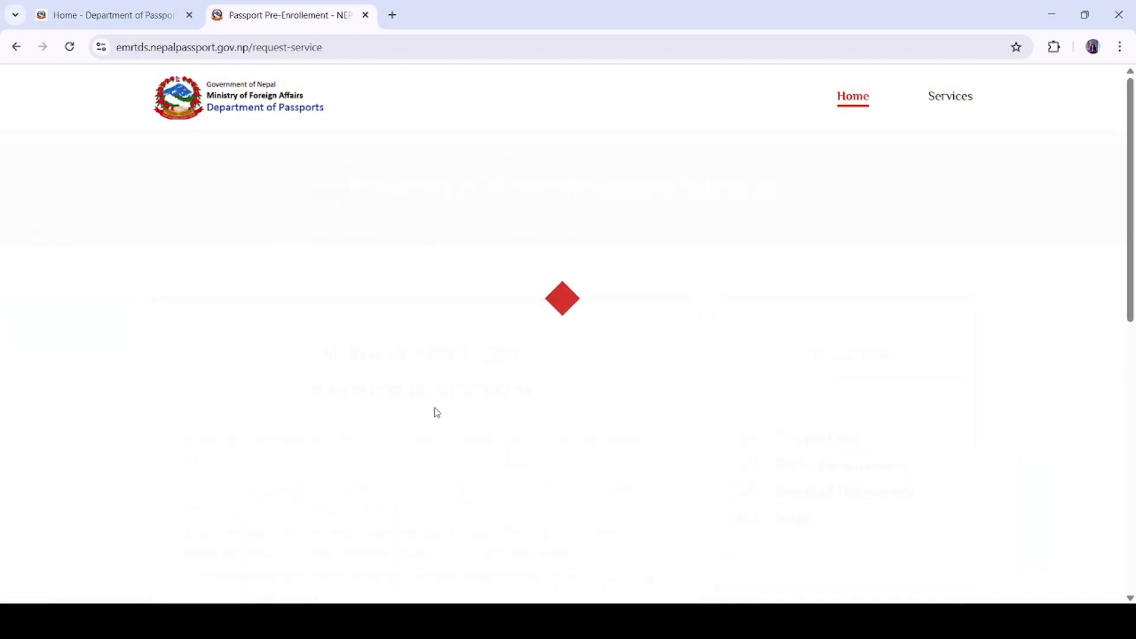
scroll(533, 389, down, 4)
scroll(533, 389, down, 4)
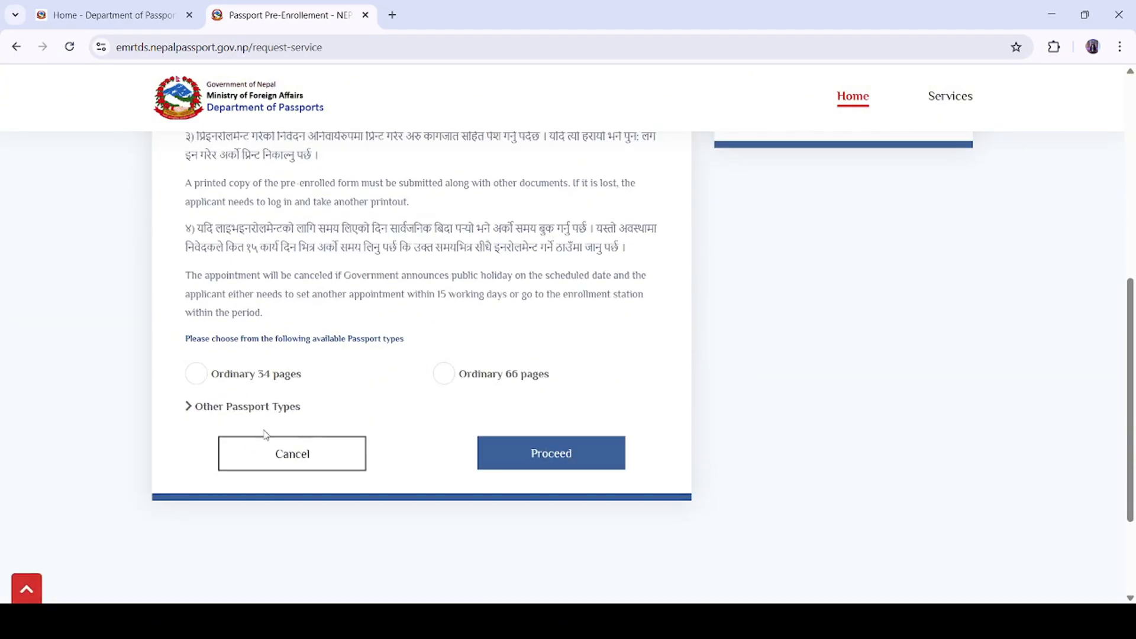
click(196, 374)
click(581, 454)
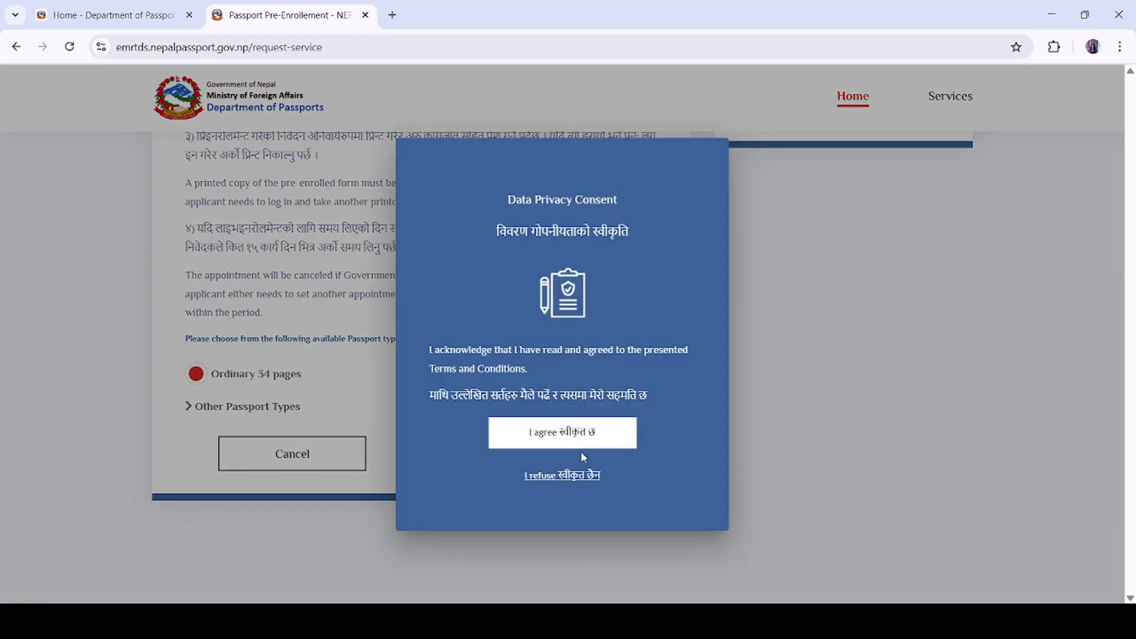
click(587, 446)
scroll(477, 436, down, 3)
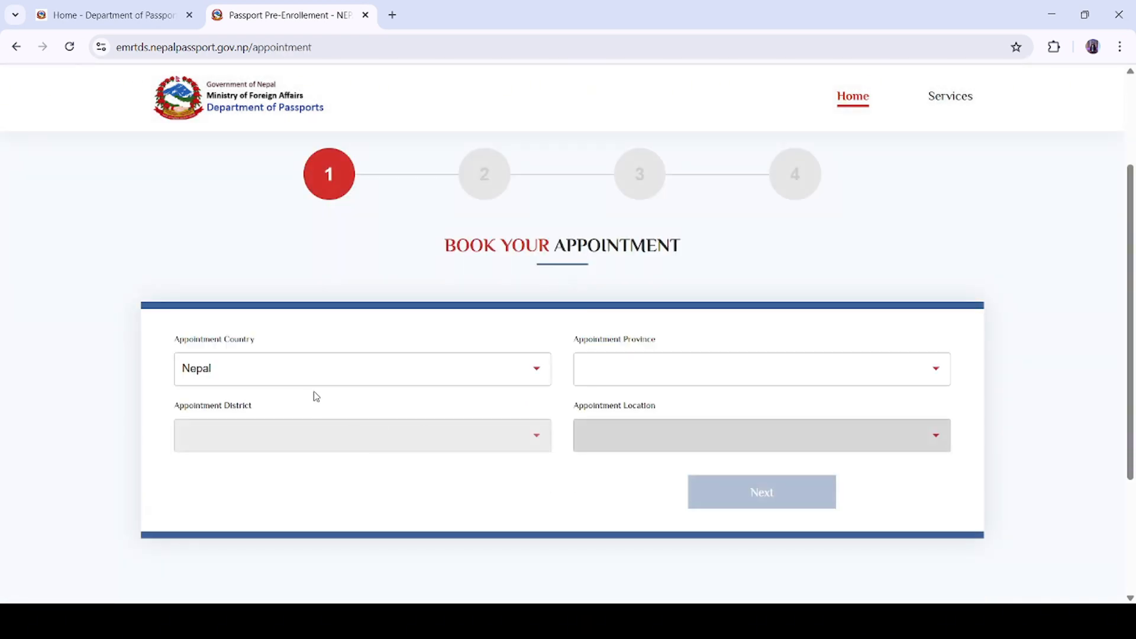
Step: Pick Bagmati province, Kathmandu district (searched as 'kath') and DAO Kathmandu as the appointment location
click(770, 368)
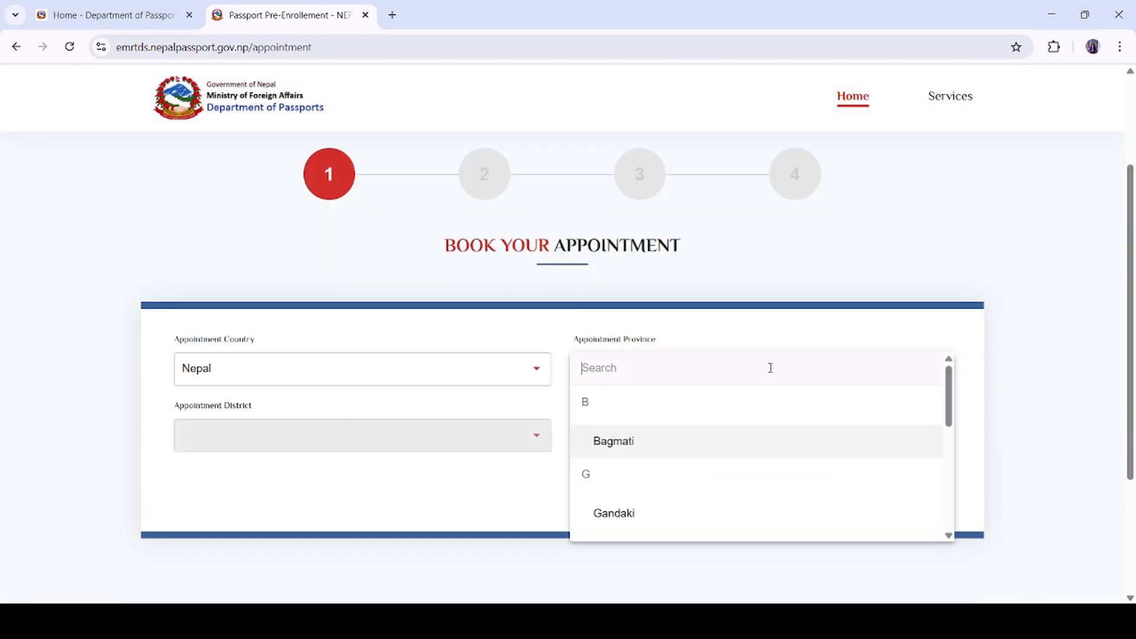
click(745, 443)
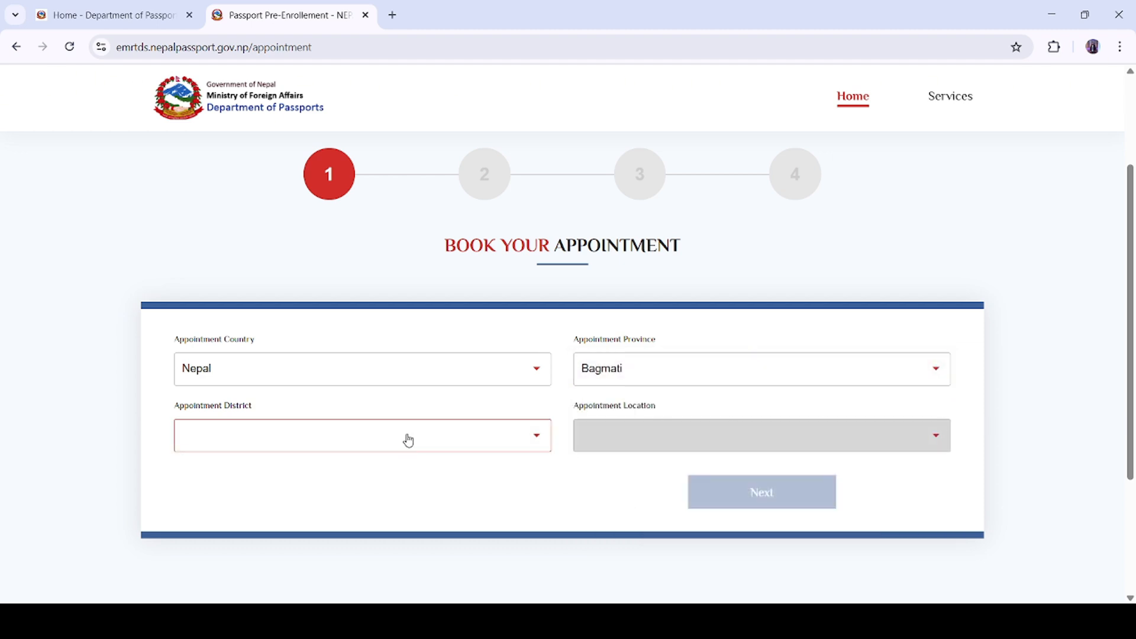
click(429, 442)
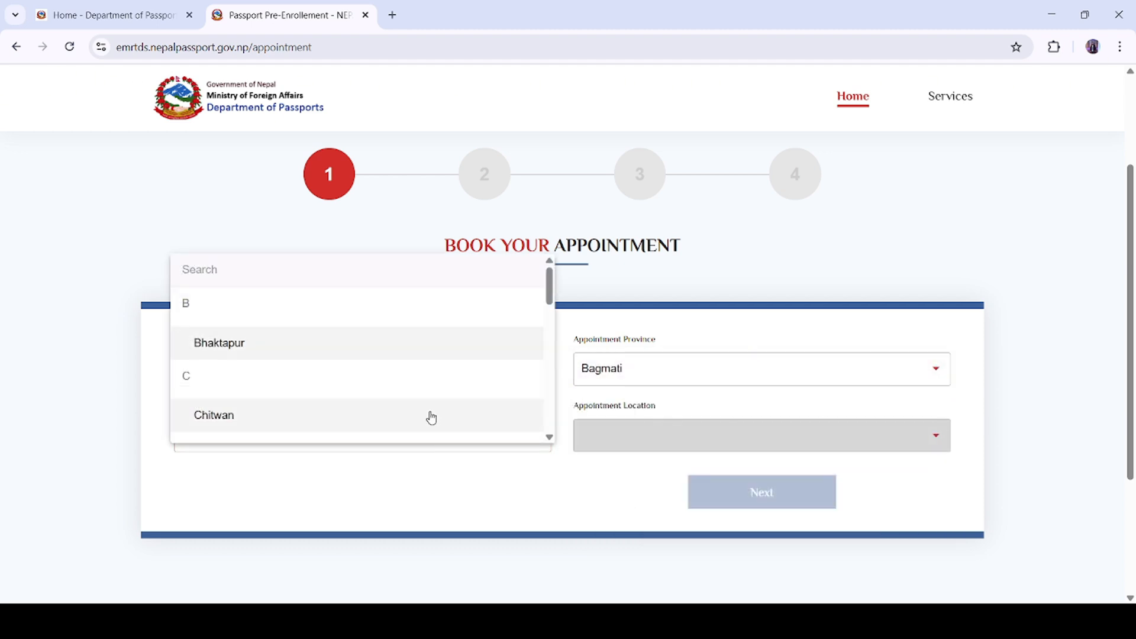
text(kath)
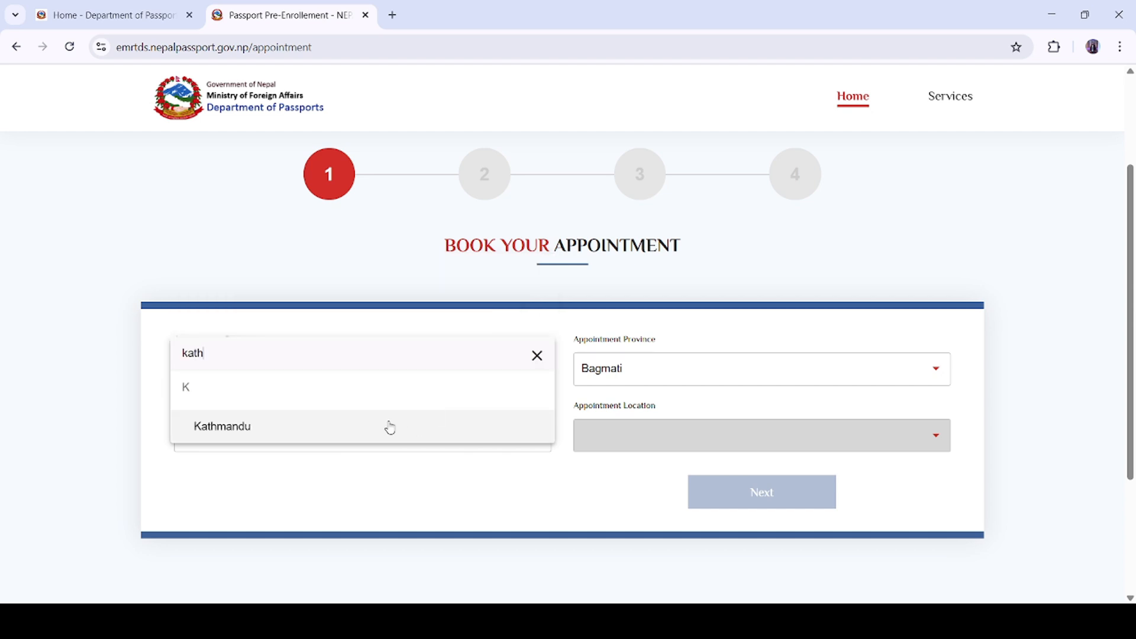
click(385, 427)
click(654, 436)
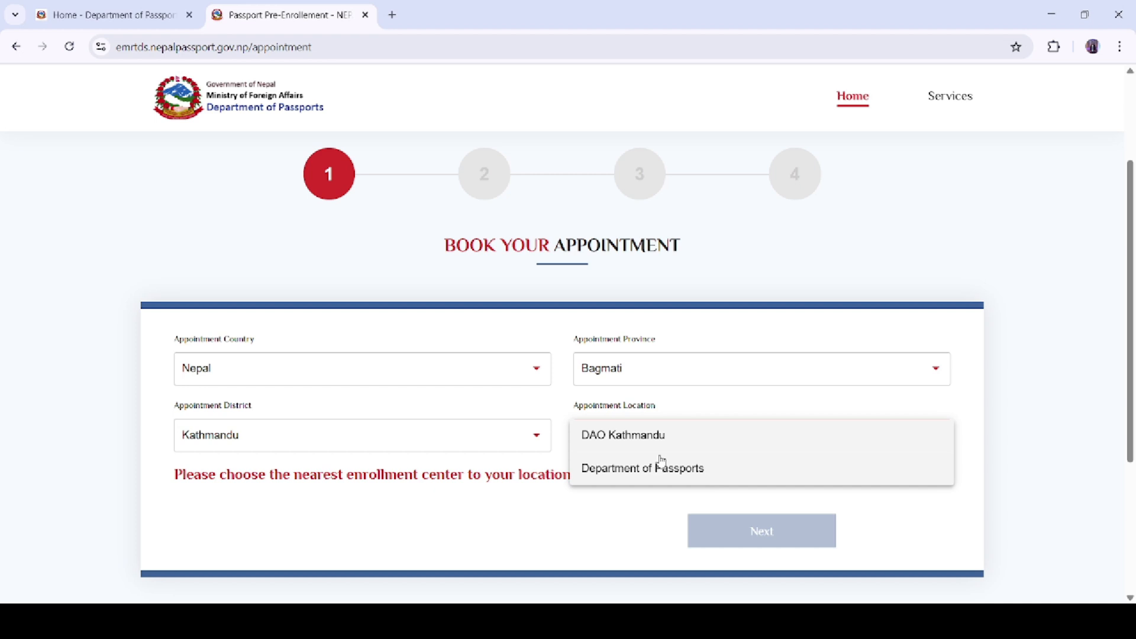
click(632, 439)
click(631, 436)
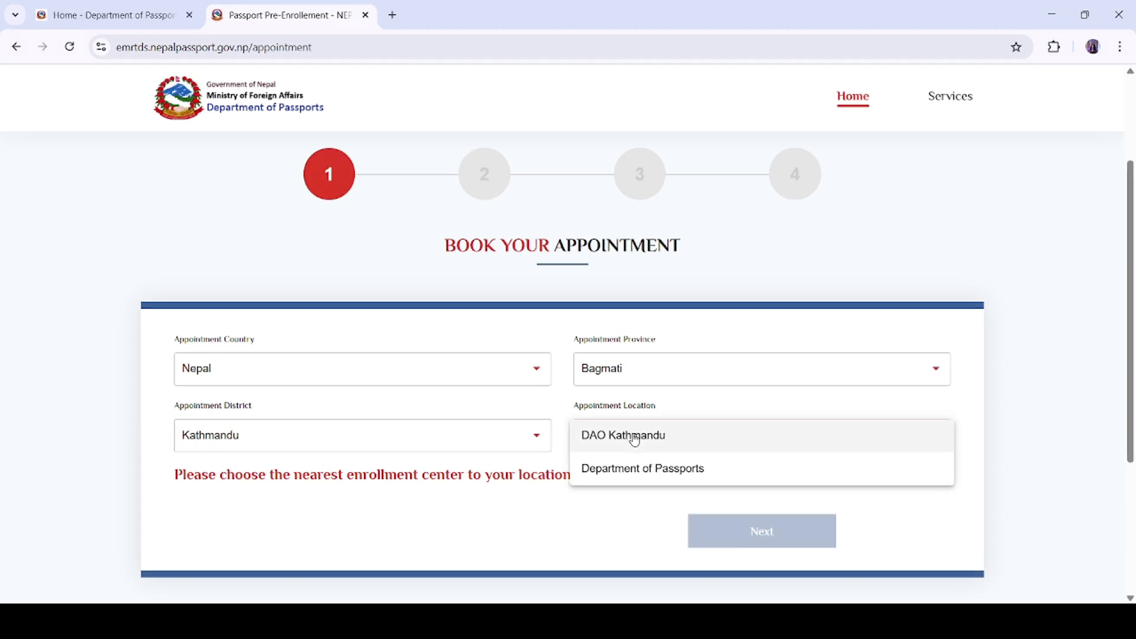
click(677, 444)
Step: Book the appointment for 19 March 2025 at the 14:00 PM slot
scroll(509, 462, down, 4)
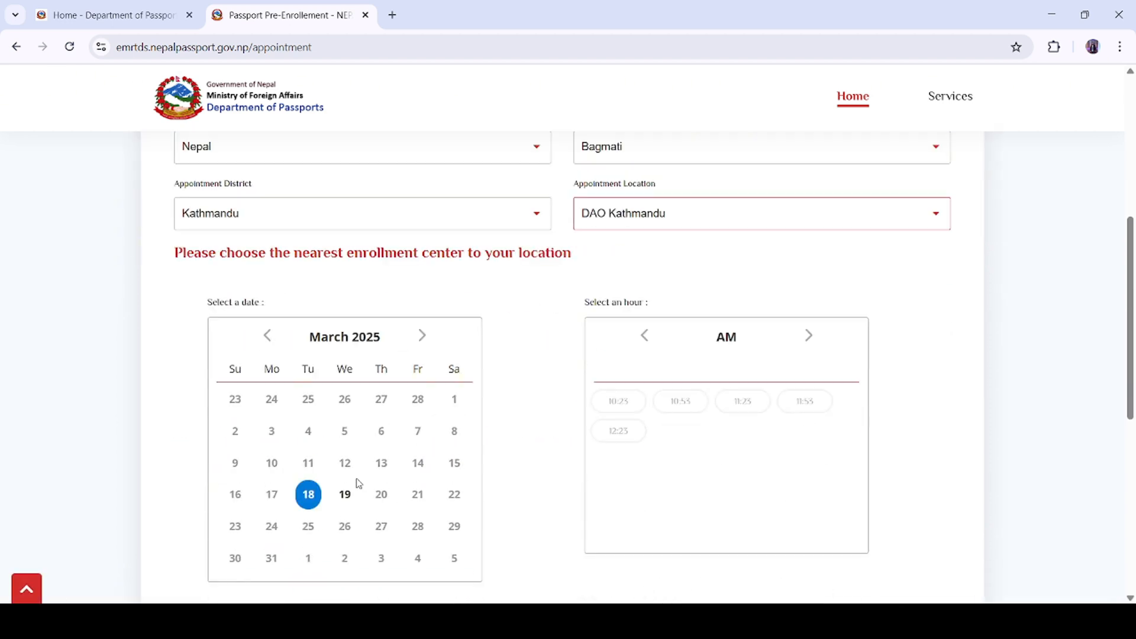
click(345, 494)
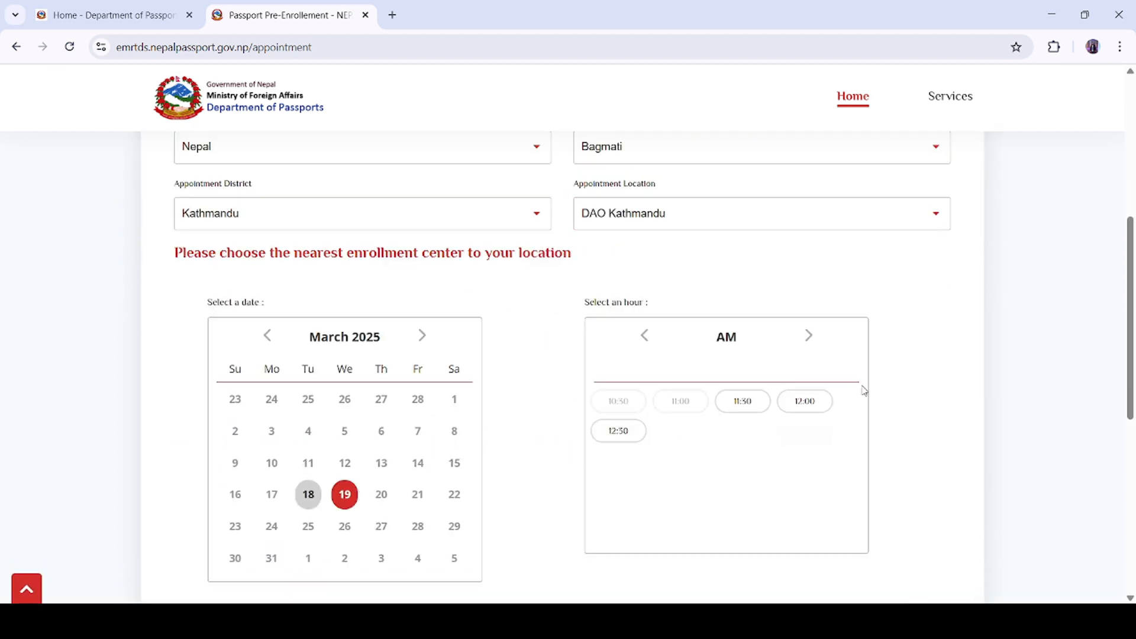
click(811, 339)
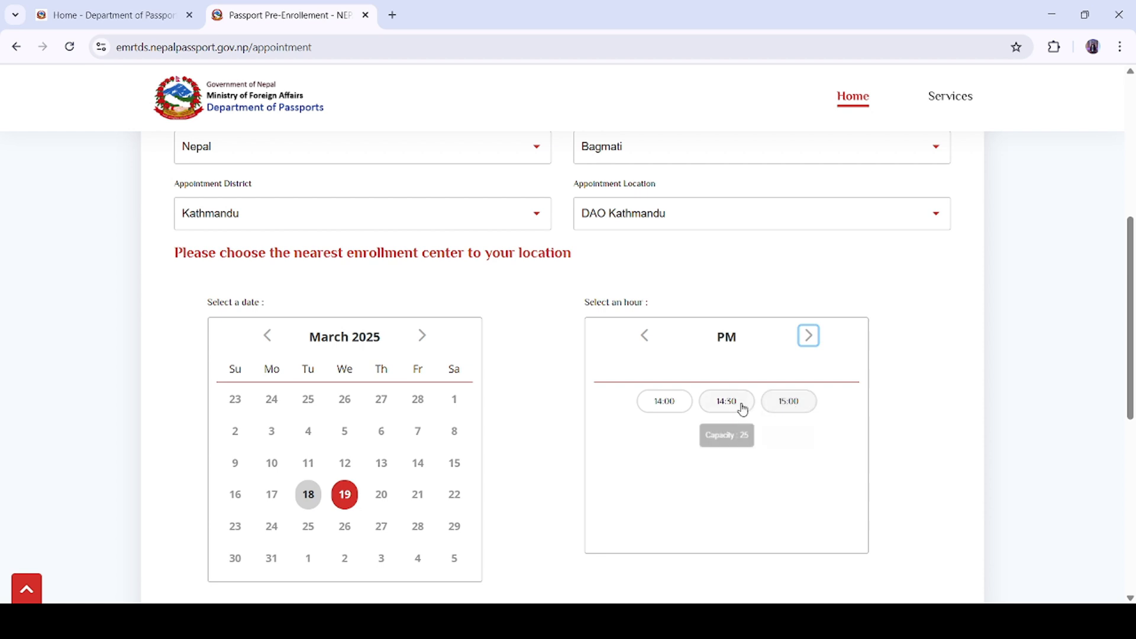
click(657, 407)
Step: Enter the captcha characters 'm53hp' into the picture verification box
scroll(693, 426, down, 4)
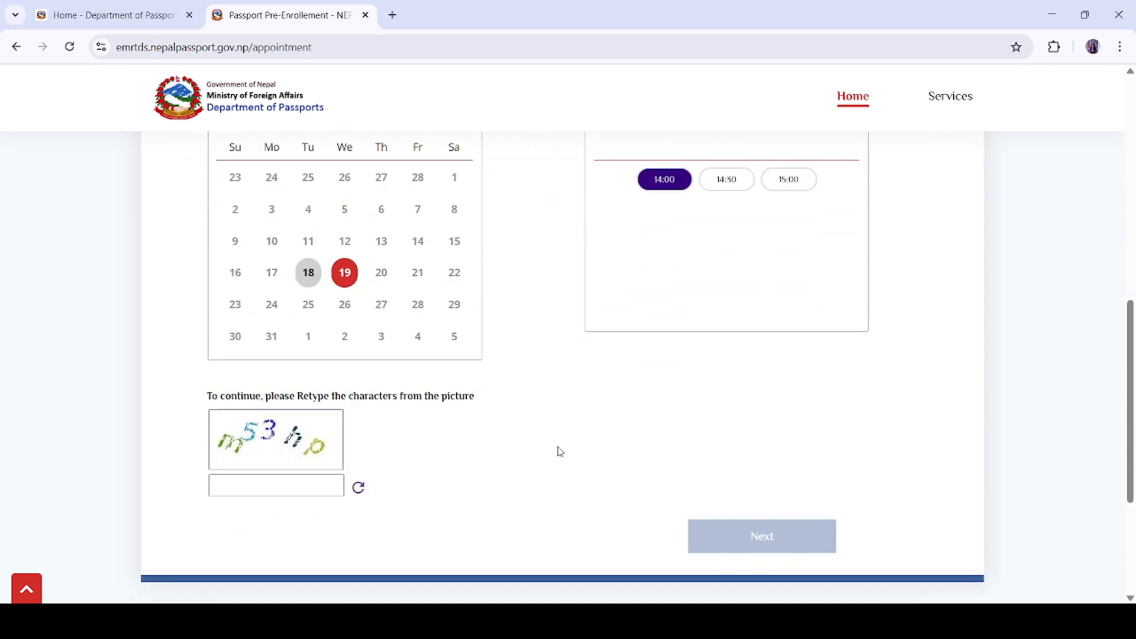
click(279, 490)
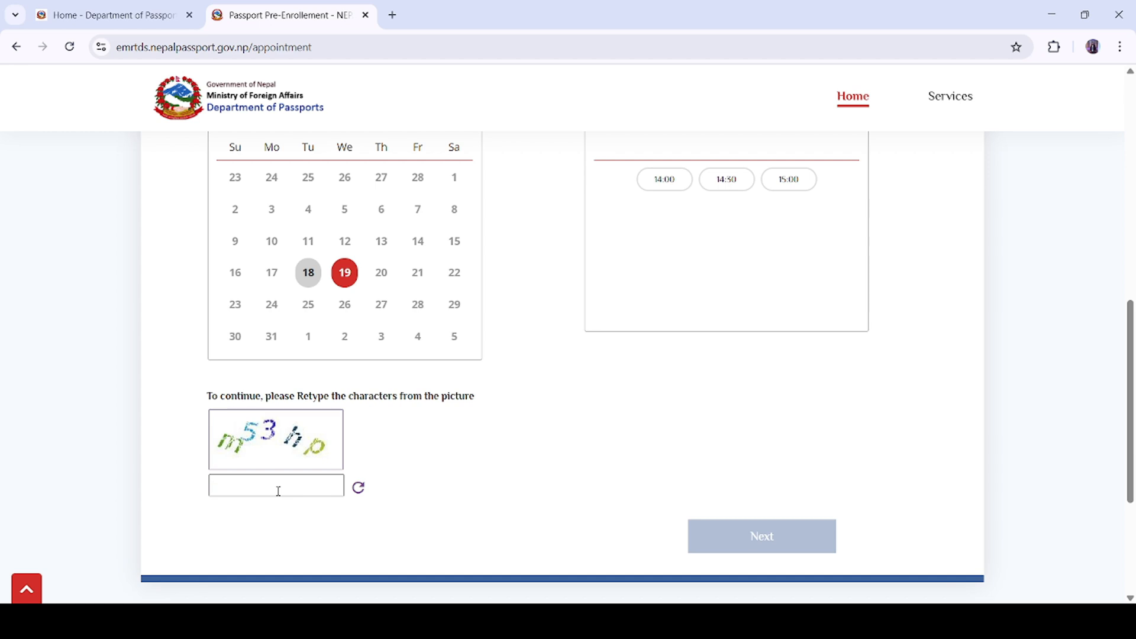
text(m53)
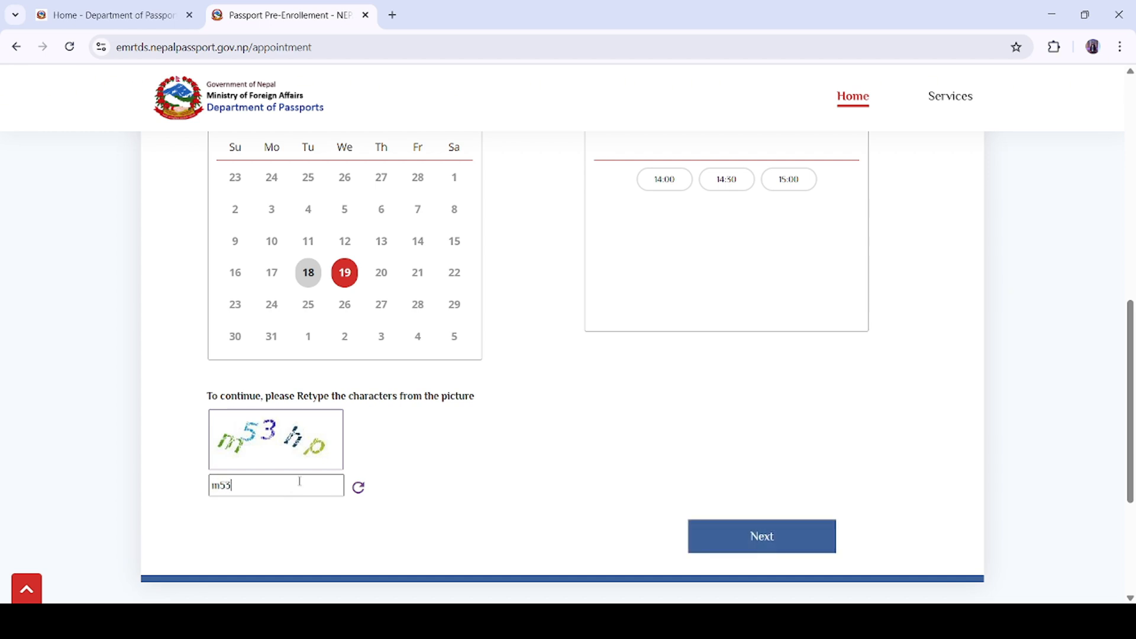
text(hp)
Step: Enter the applicant's surname, mark the B.S. birth date as exact, and choose Kathmandu as birthplace
click(739, 536)
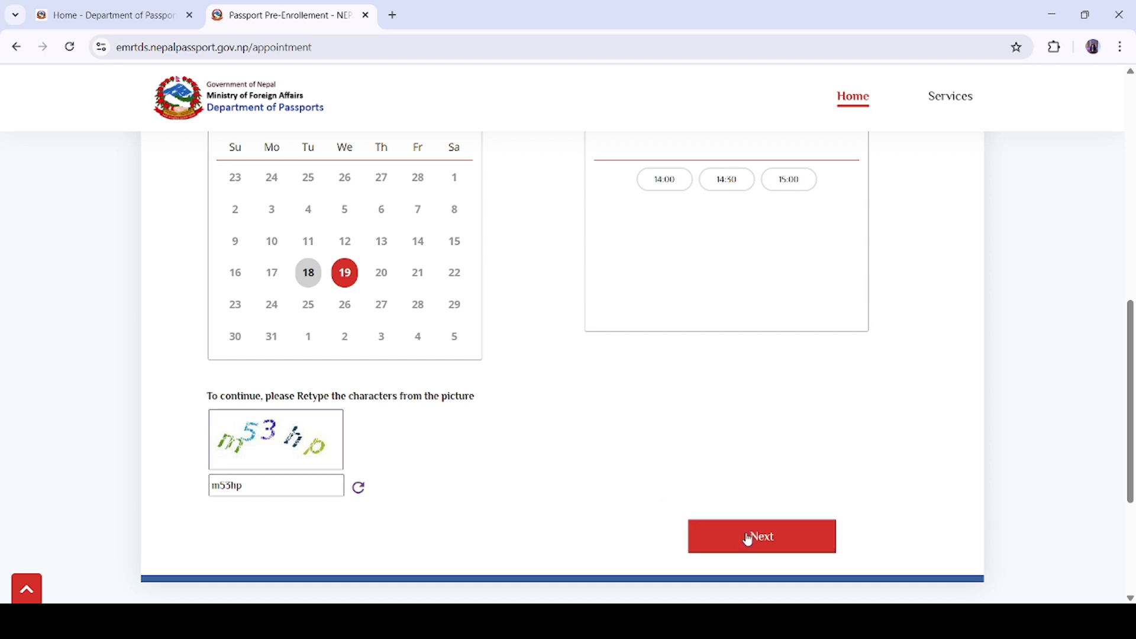
scroll(744, 464, down, 3)
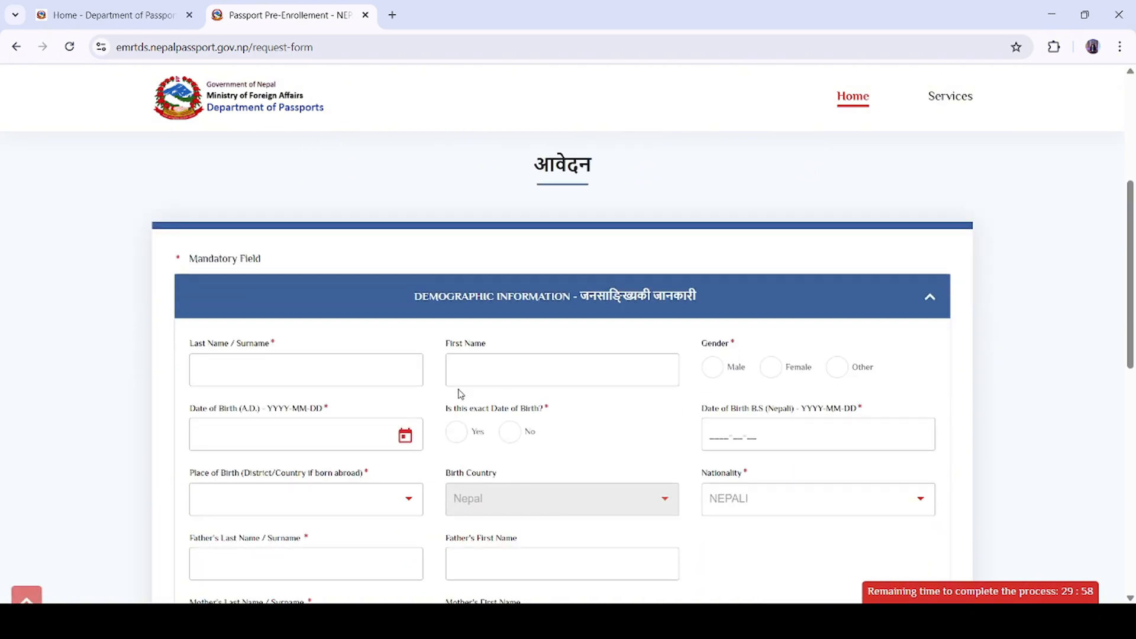
click(335, 370)
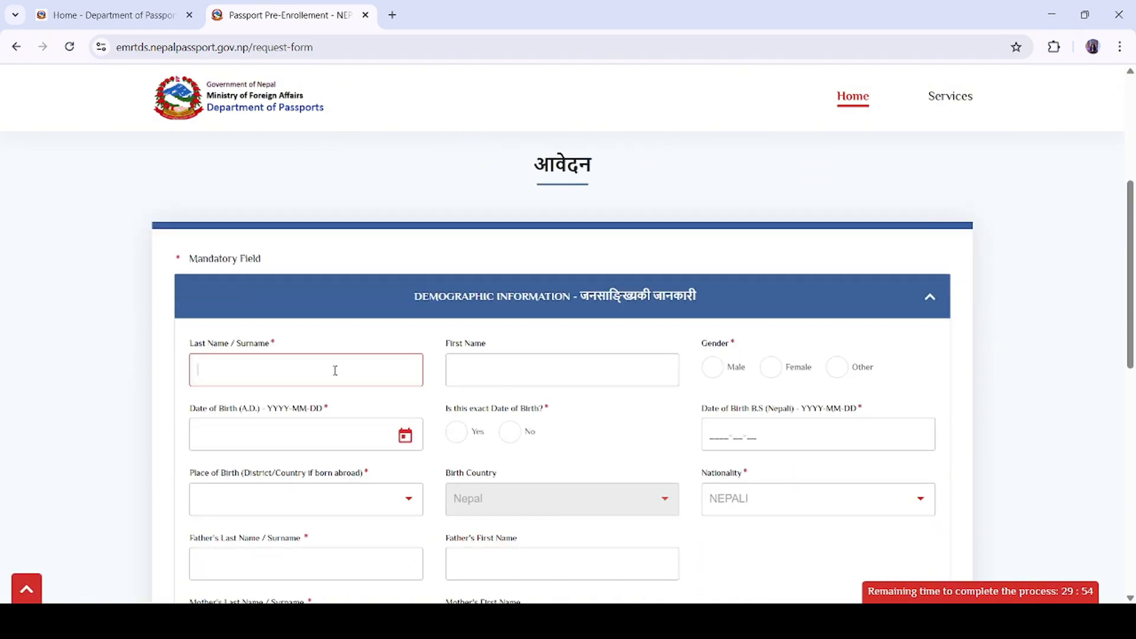
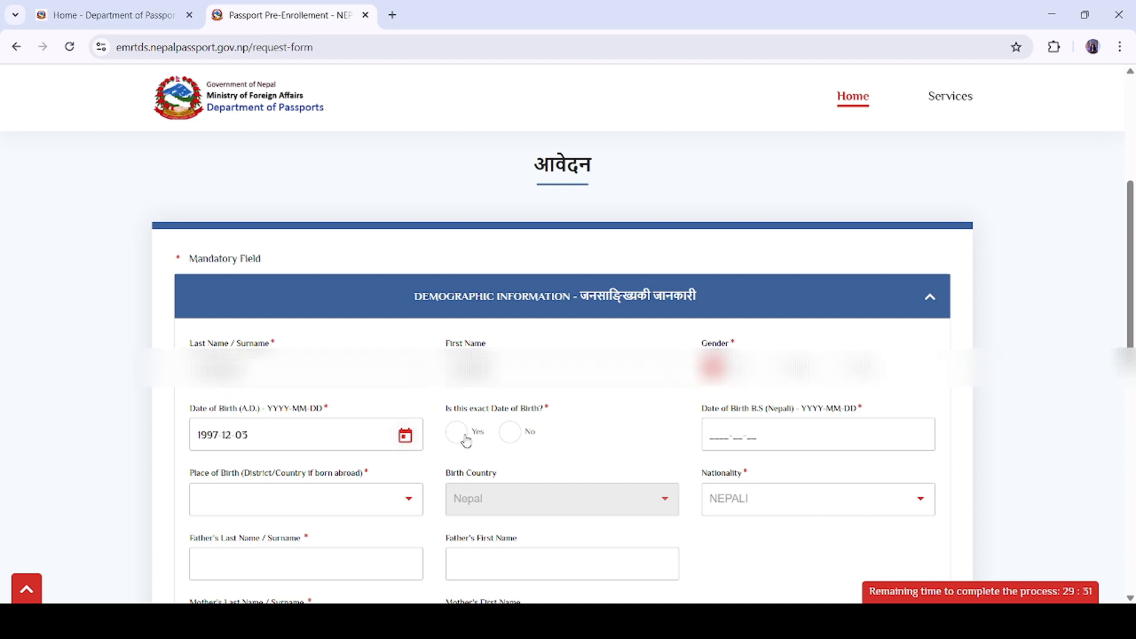
click(456, 431)
scroll(669, 413, down, 1)
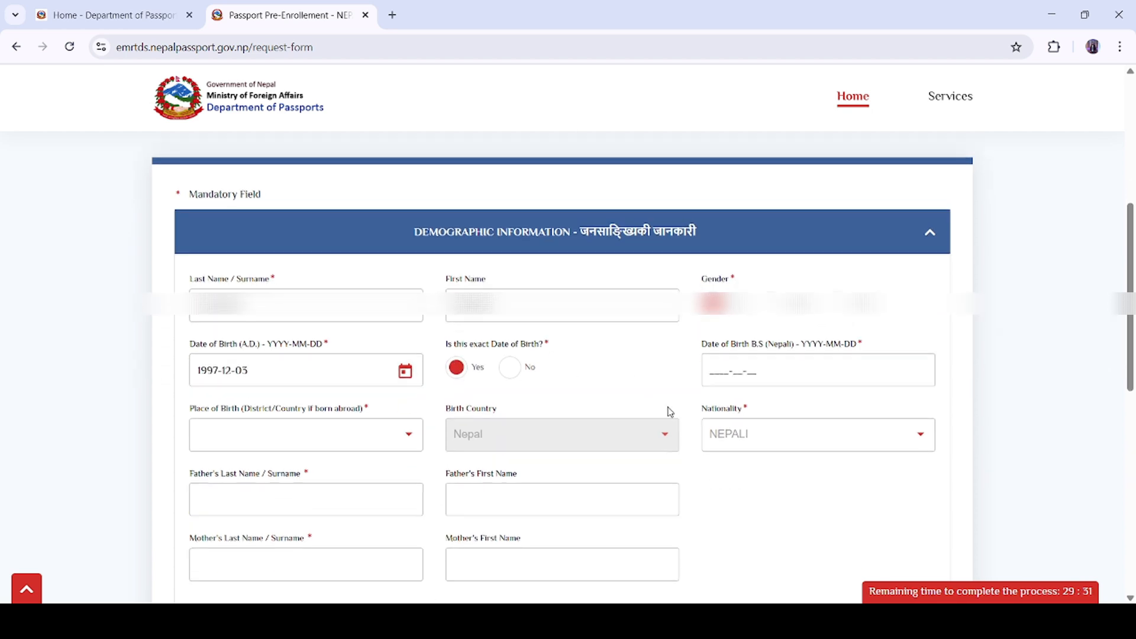
click(726, 367)
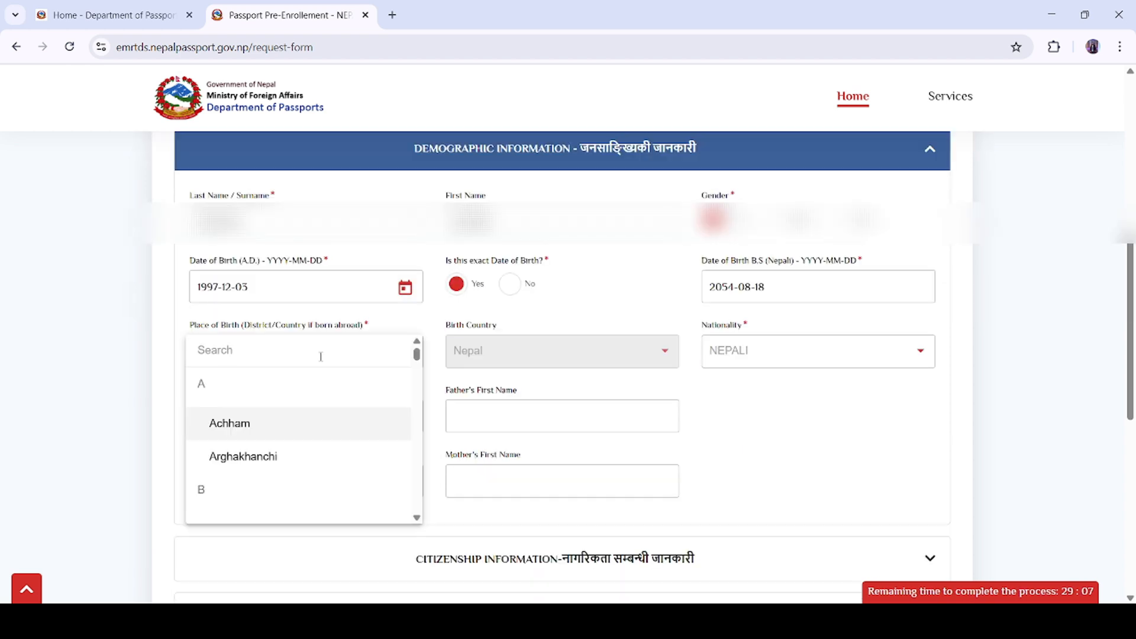
text(K)
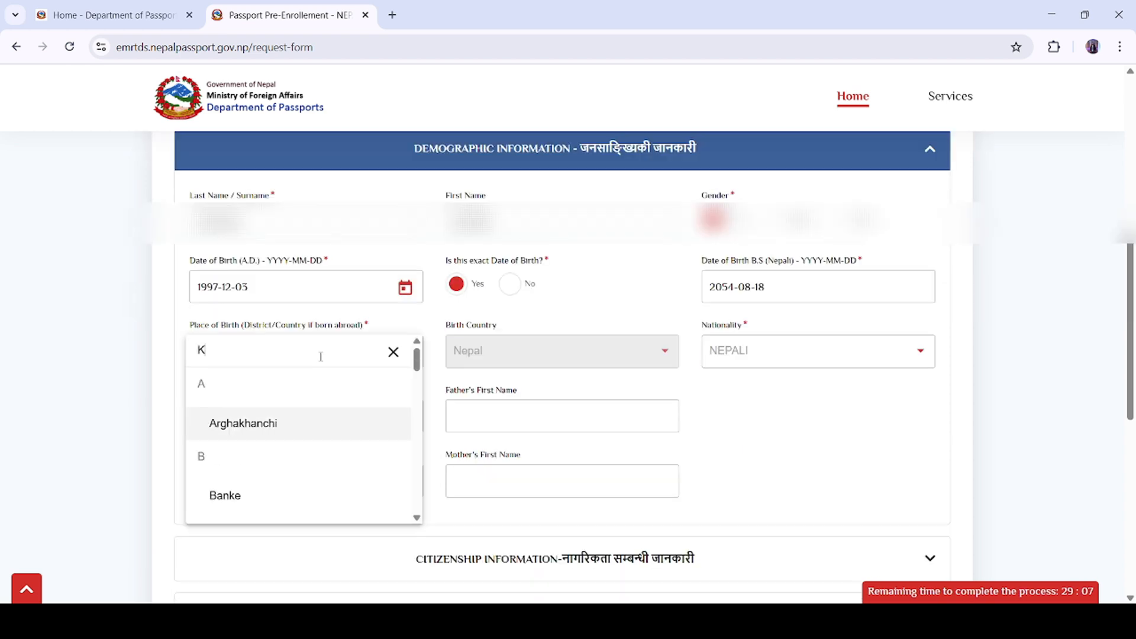
text(AT)
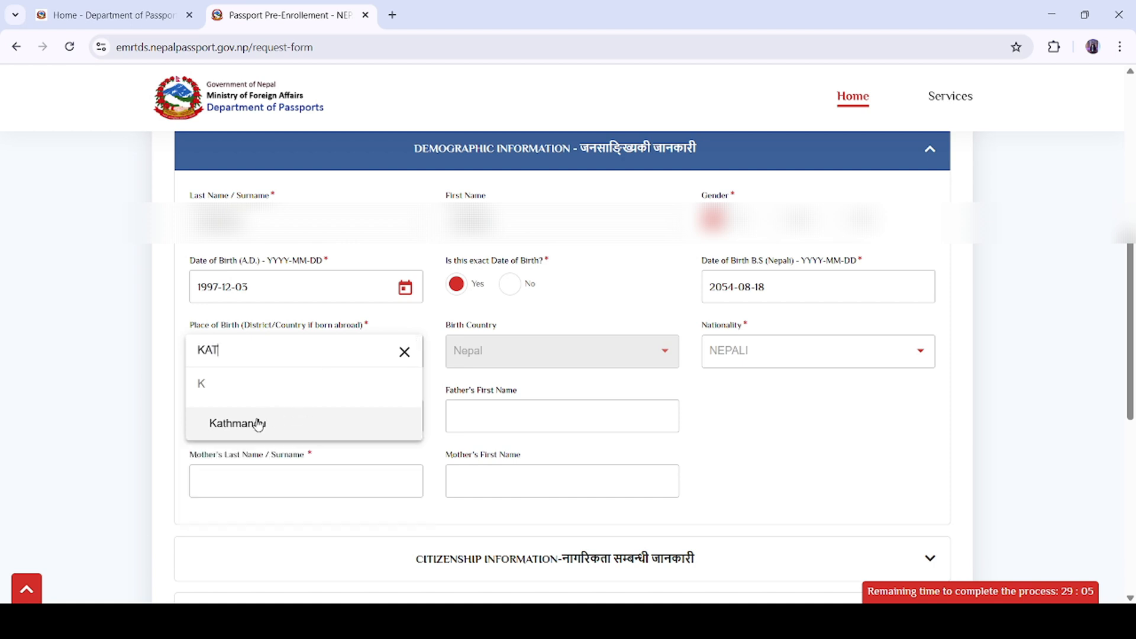
click(311, 420)
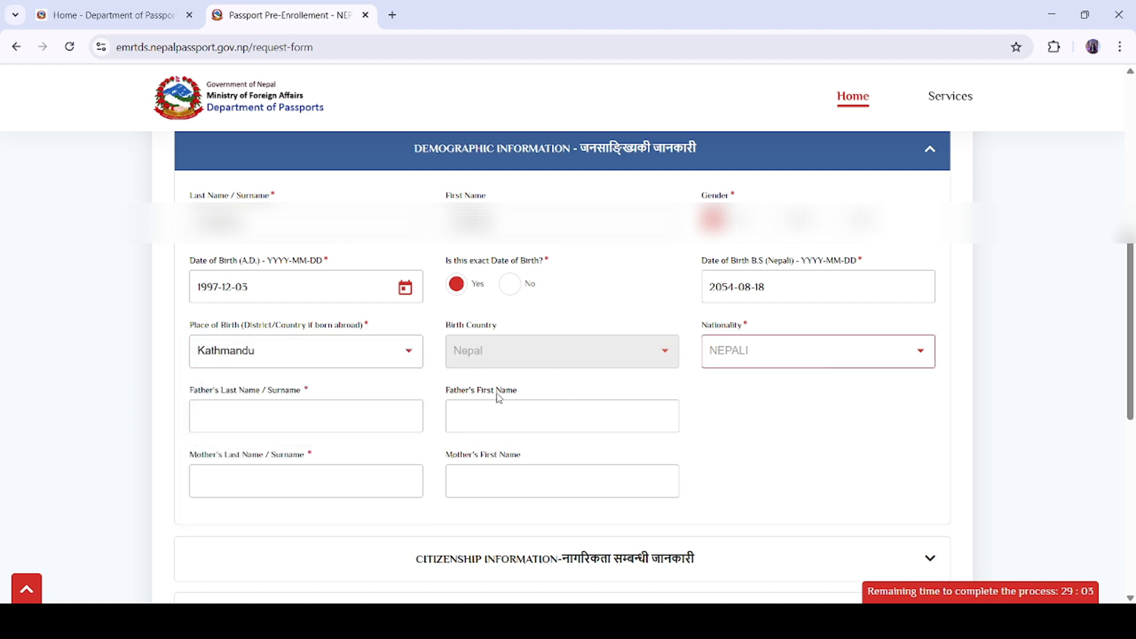
Step: Fill in the father's and mother's surnames and first names
click(282, 424)
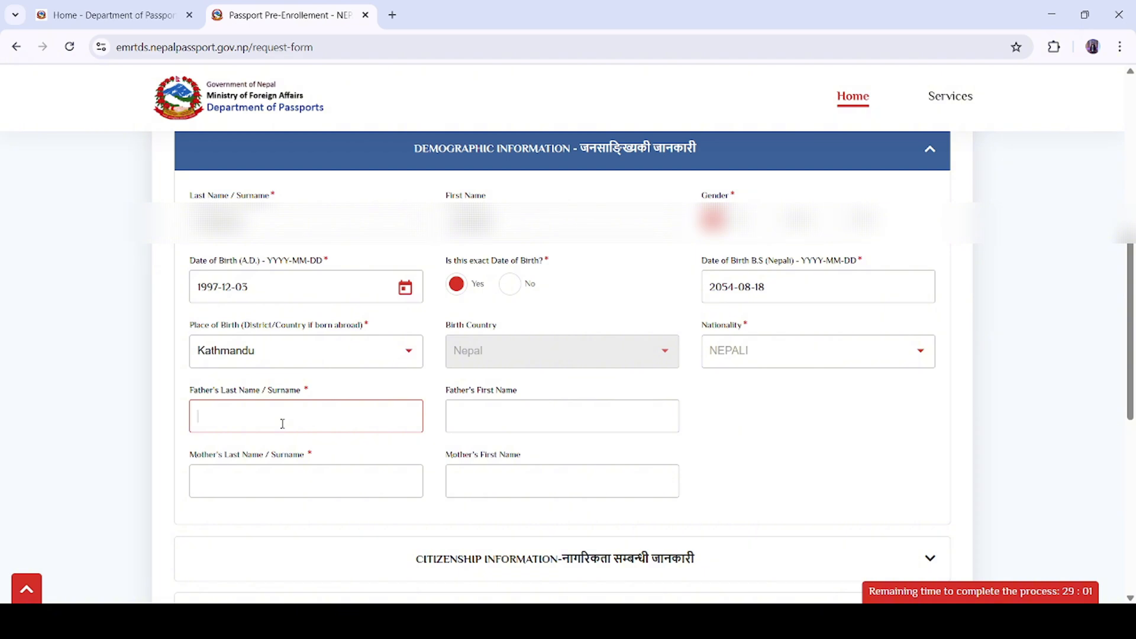
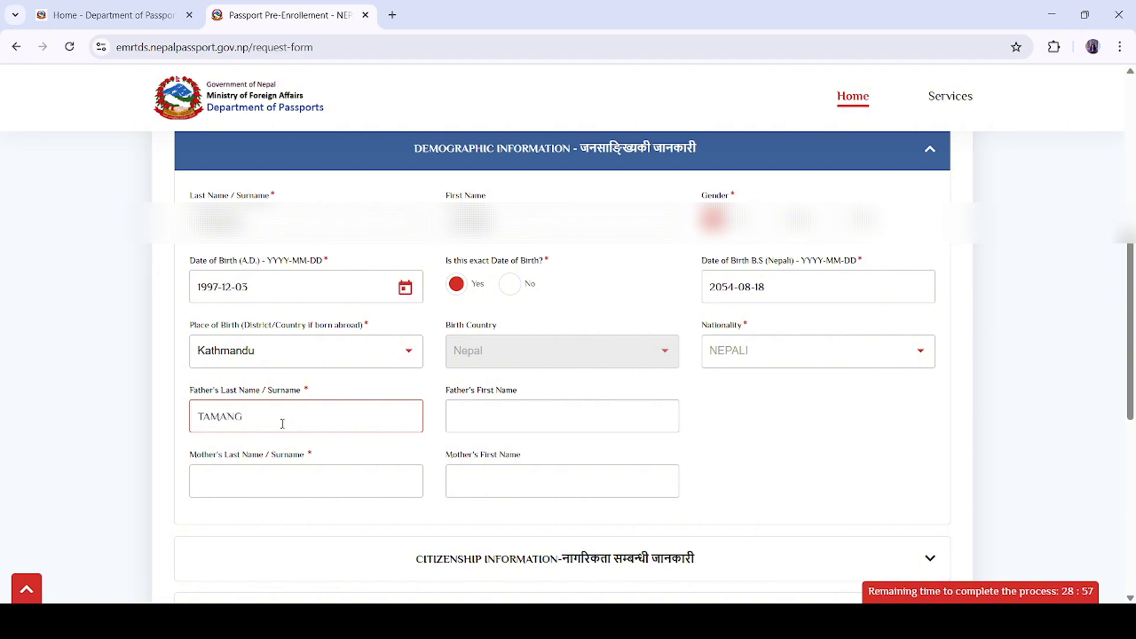
click(490, 417)
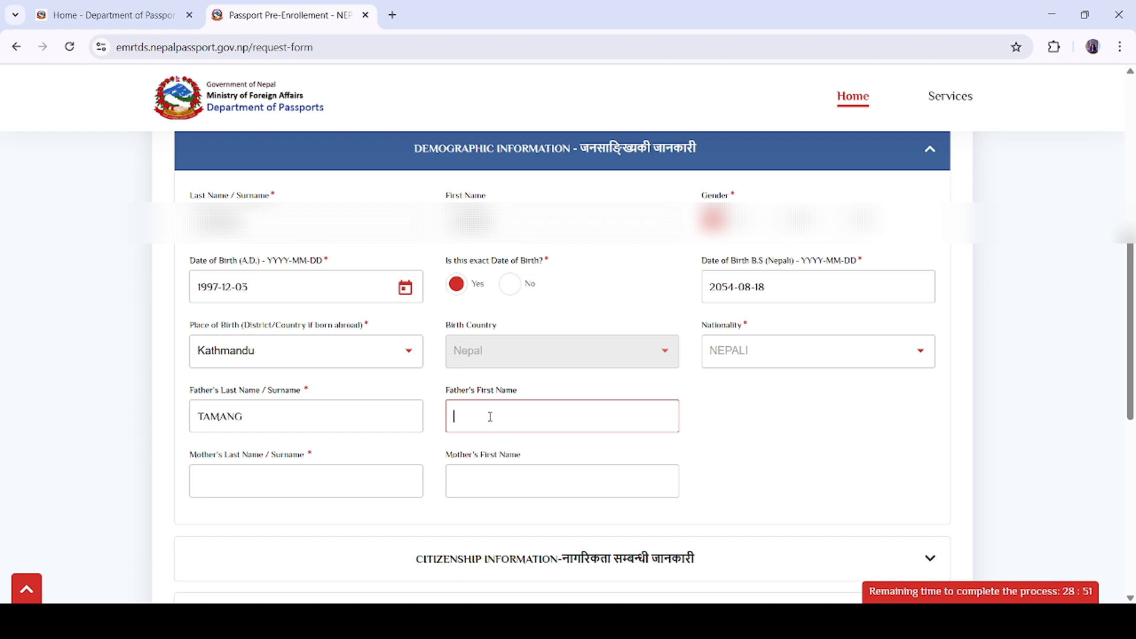
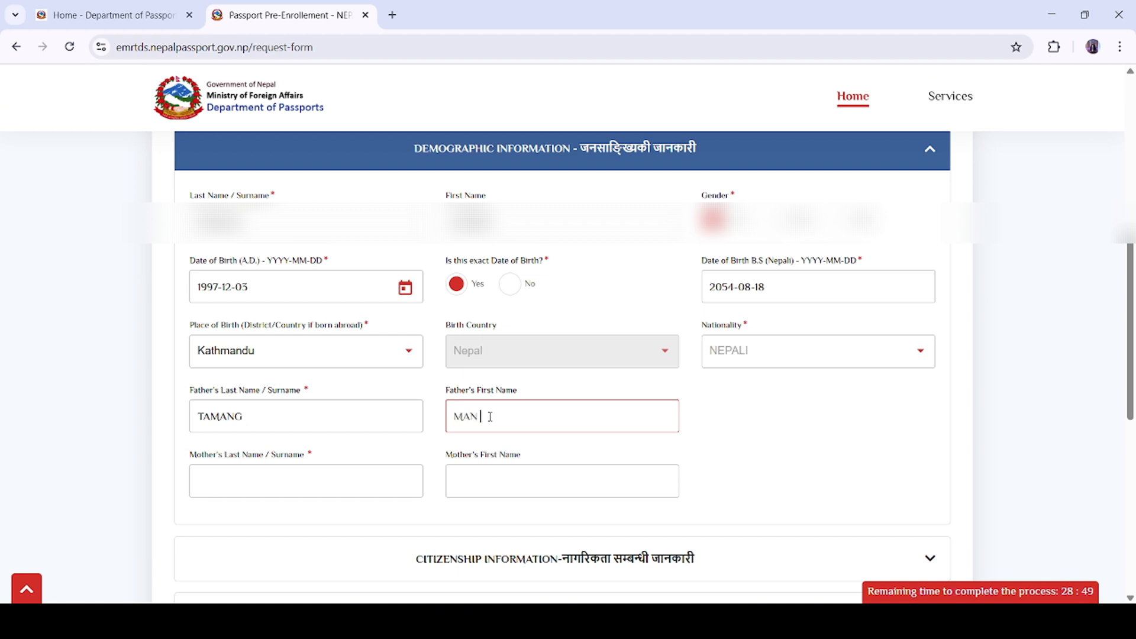
click(364, 483)
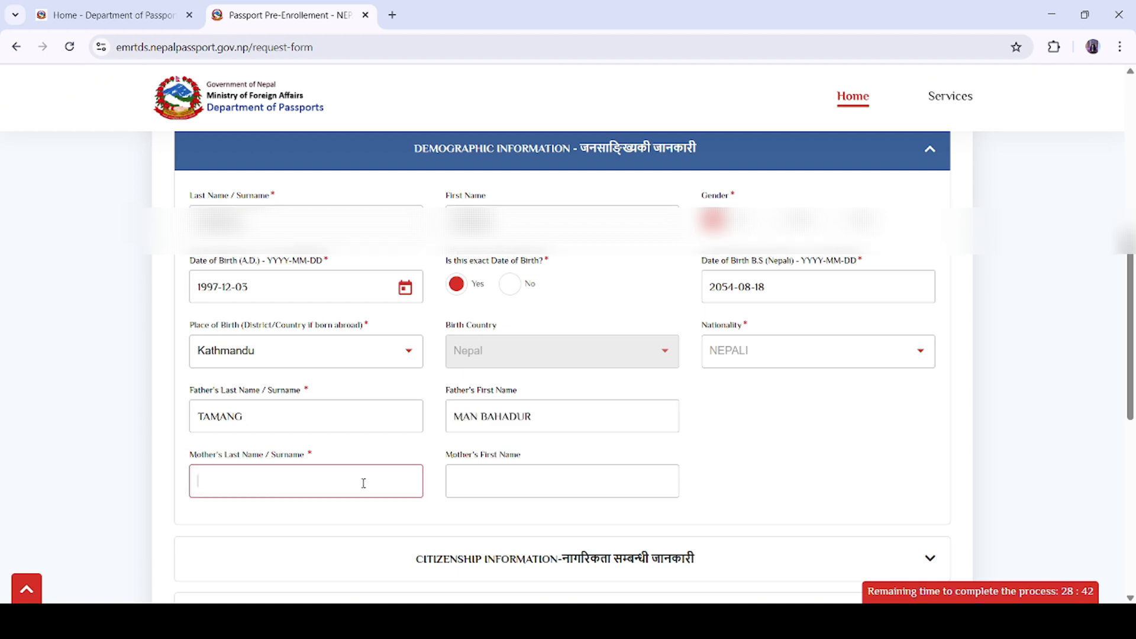
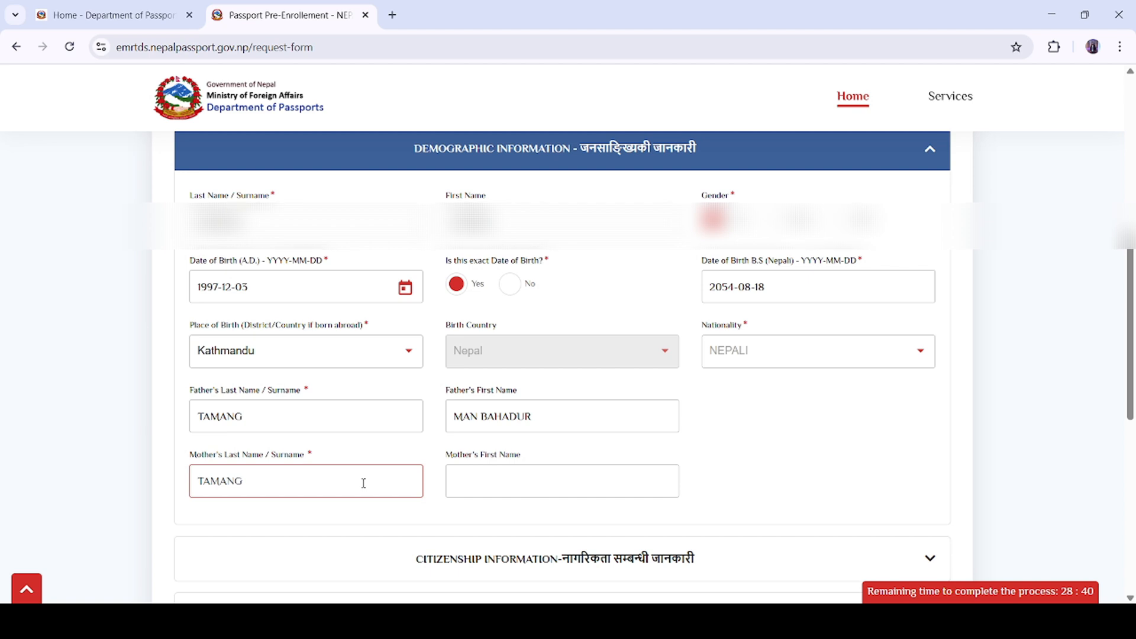
click(531, 479)
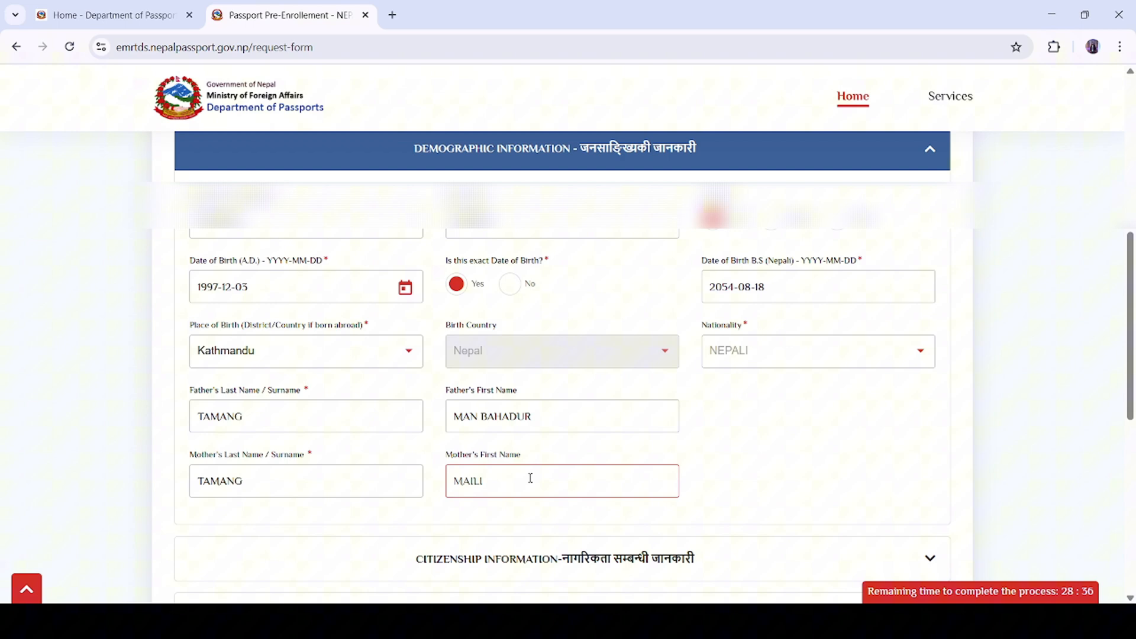
scroll(530, 476, down, 3)
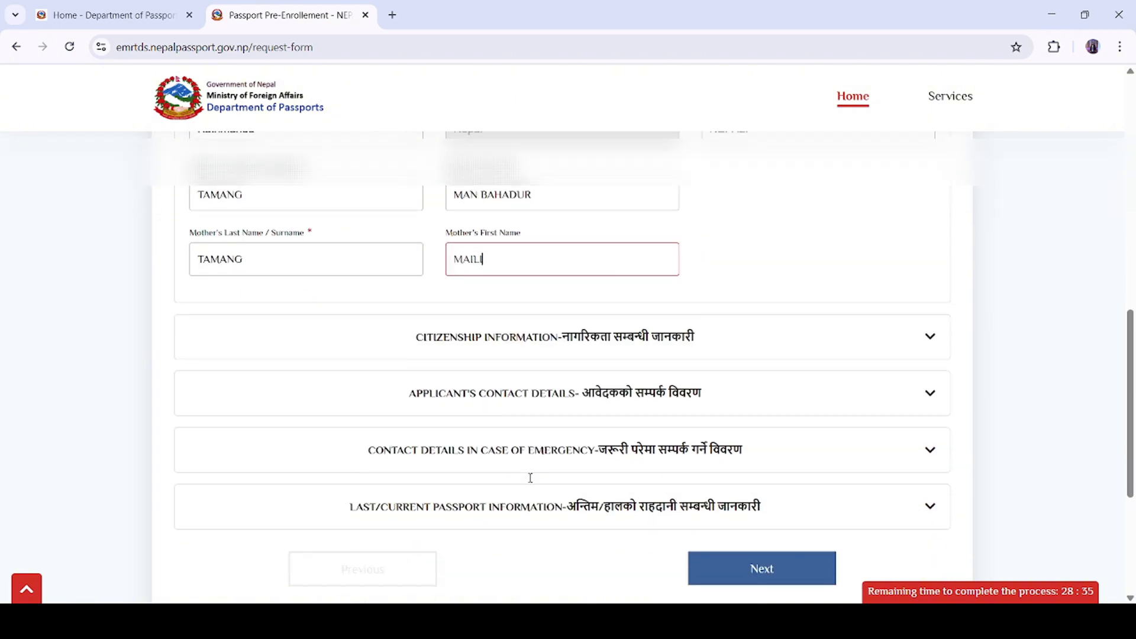
Step: Enter the citizenship number and issue date, and select Kathmandu as the issuing district
click(927, 335)
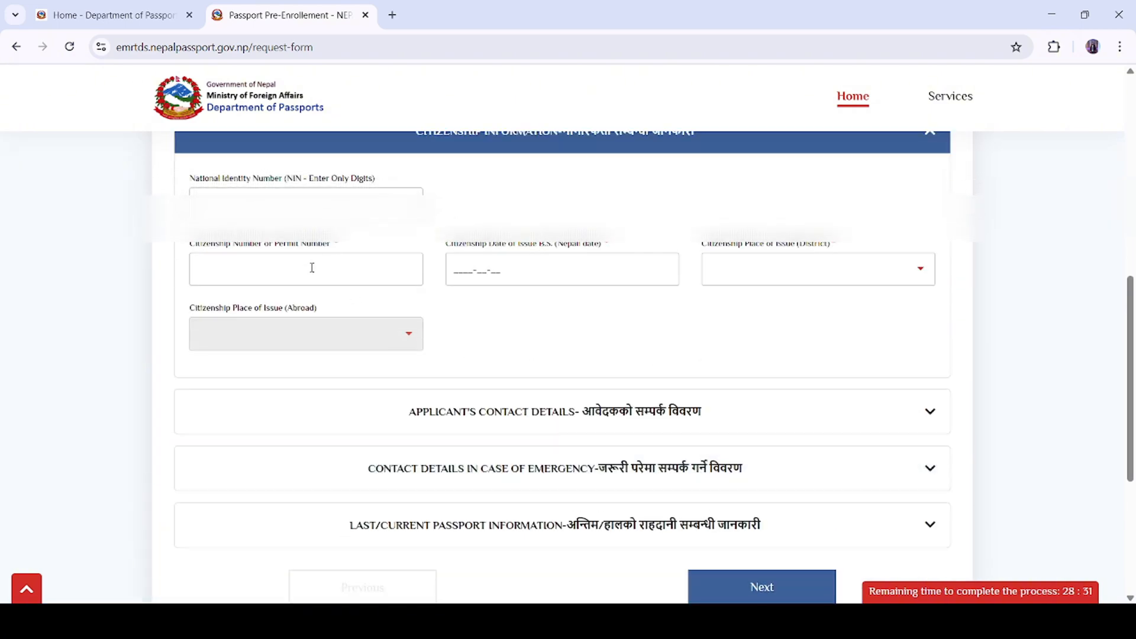
click(311, 268)
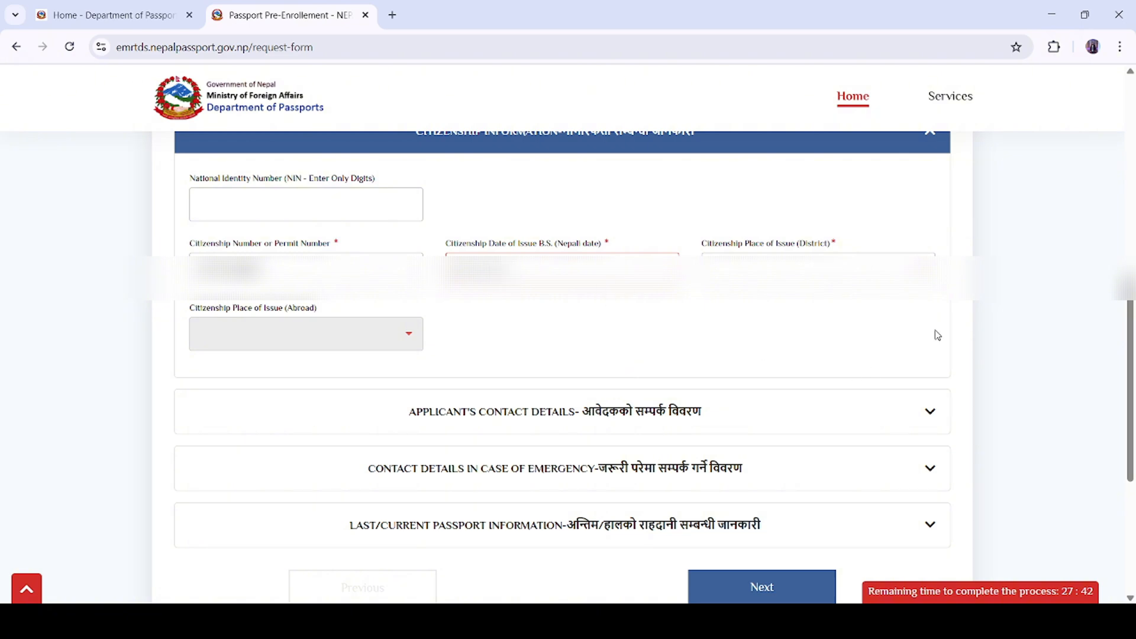
click(921, 271)
click(919, 272)
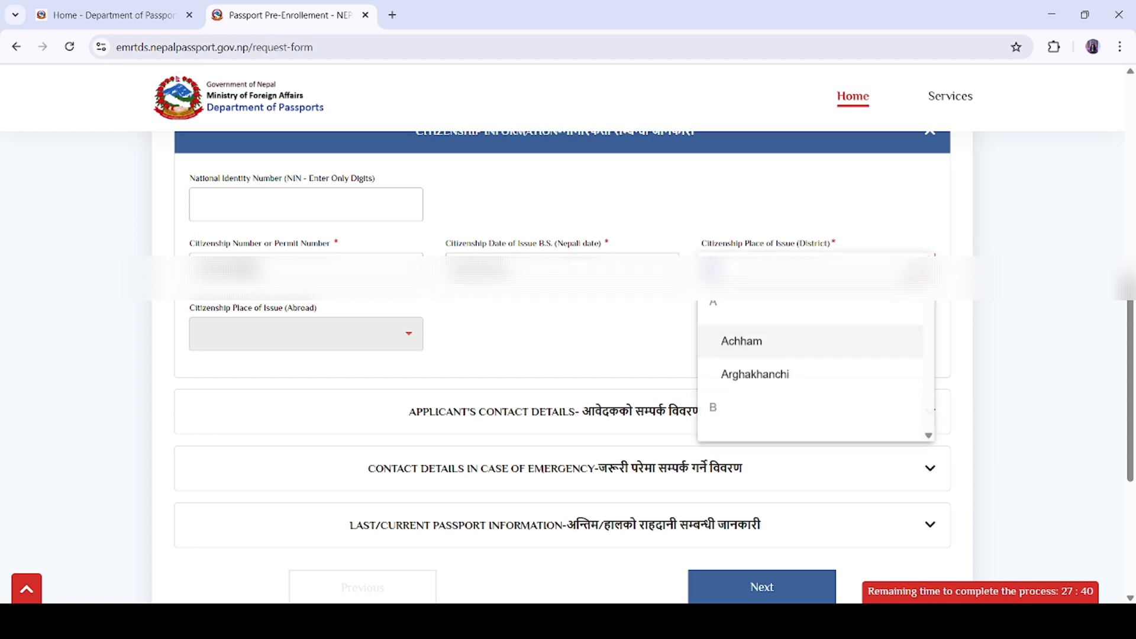
text(kath)
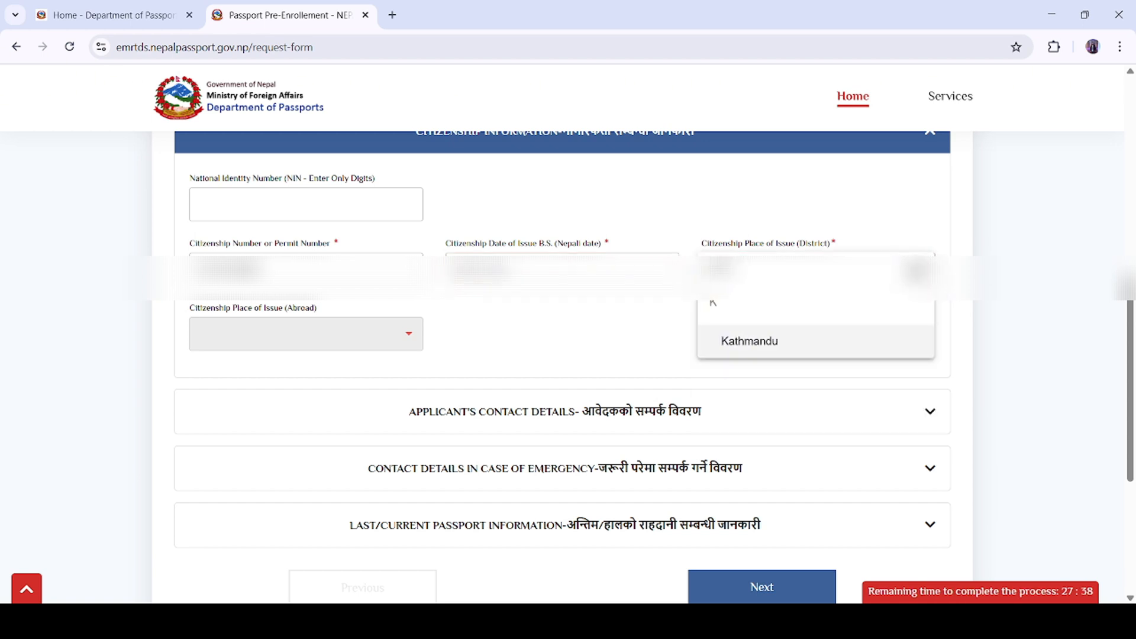
click(853, 348)
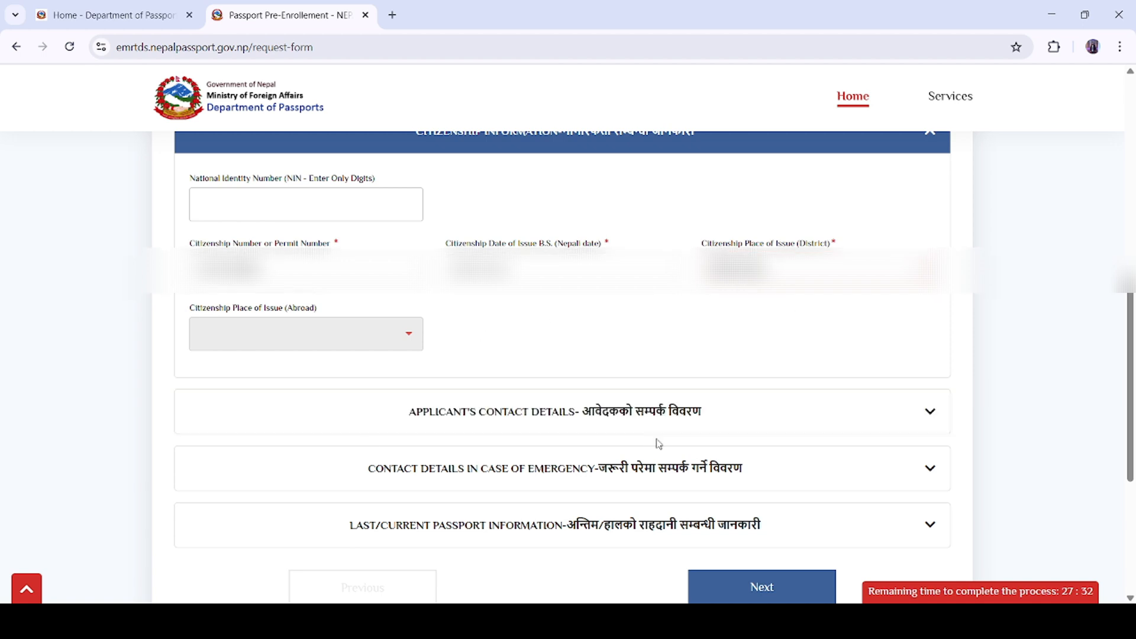
scroll(657, 444, down, 2)
Step: Fill the applicant's contact details, then the emergency contact's surname, first name and street
click(934, 338)
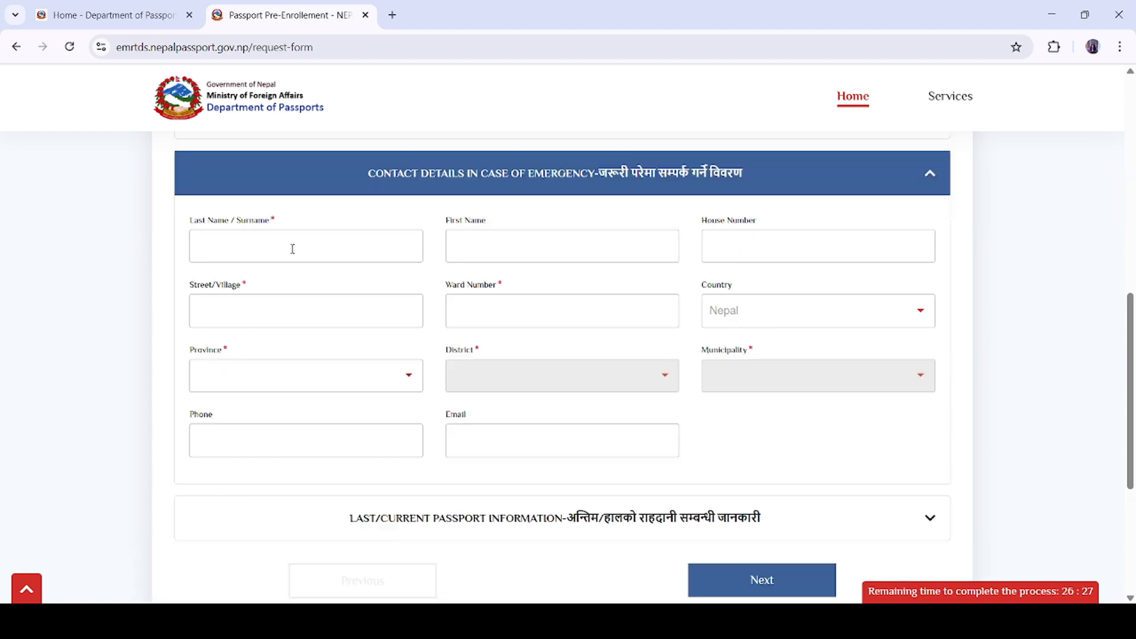
click(290, 248)
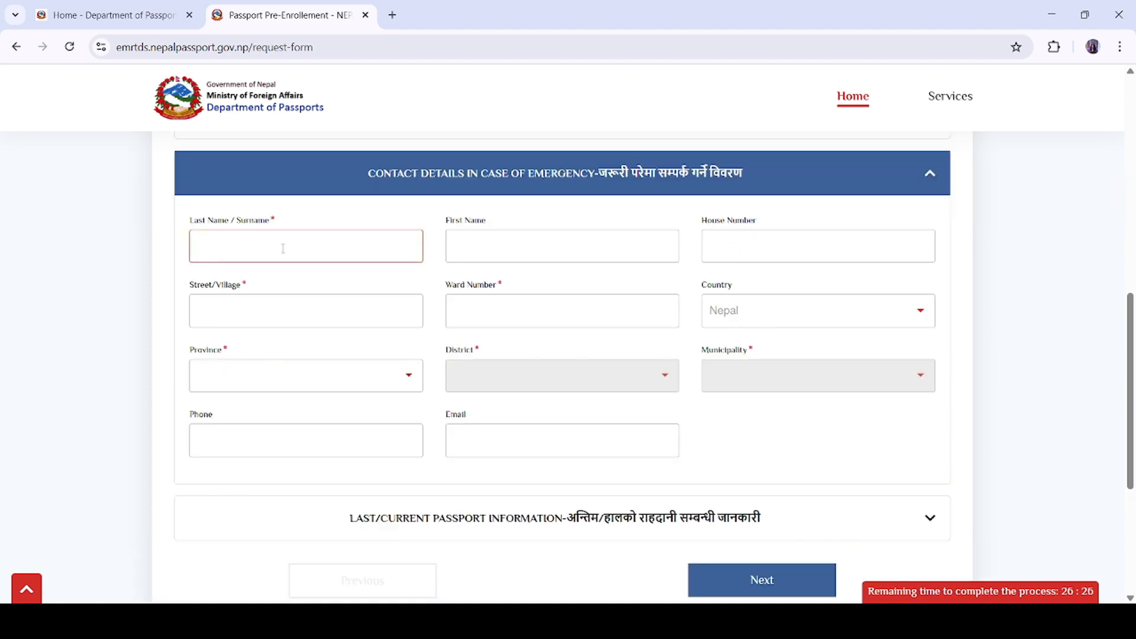
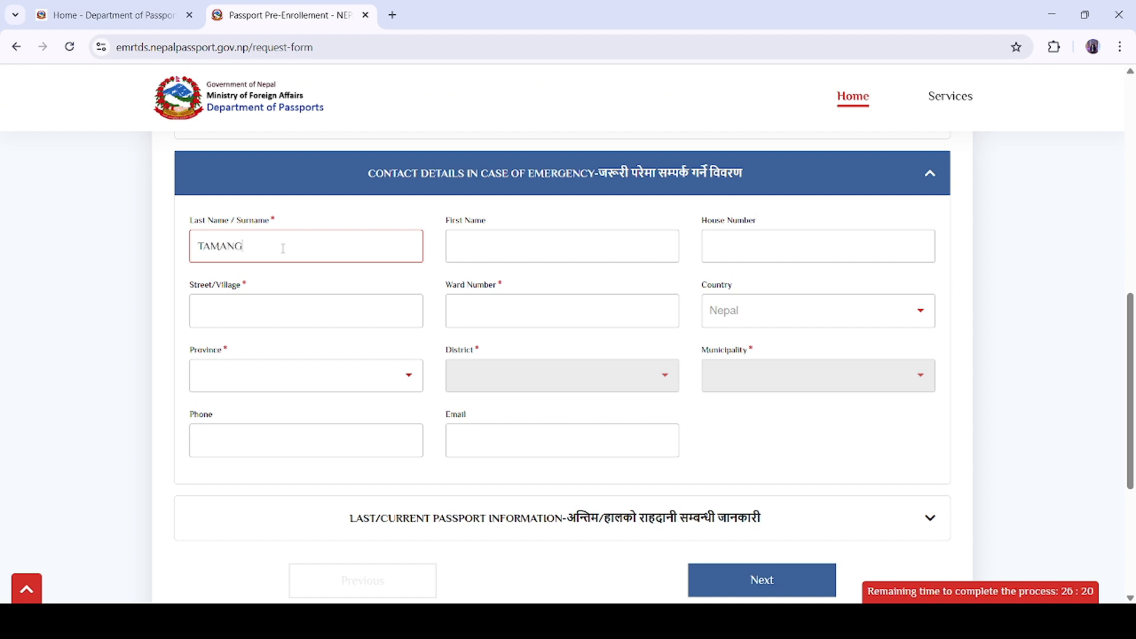
click(468, 247)
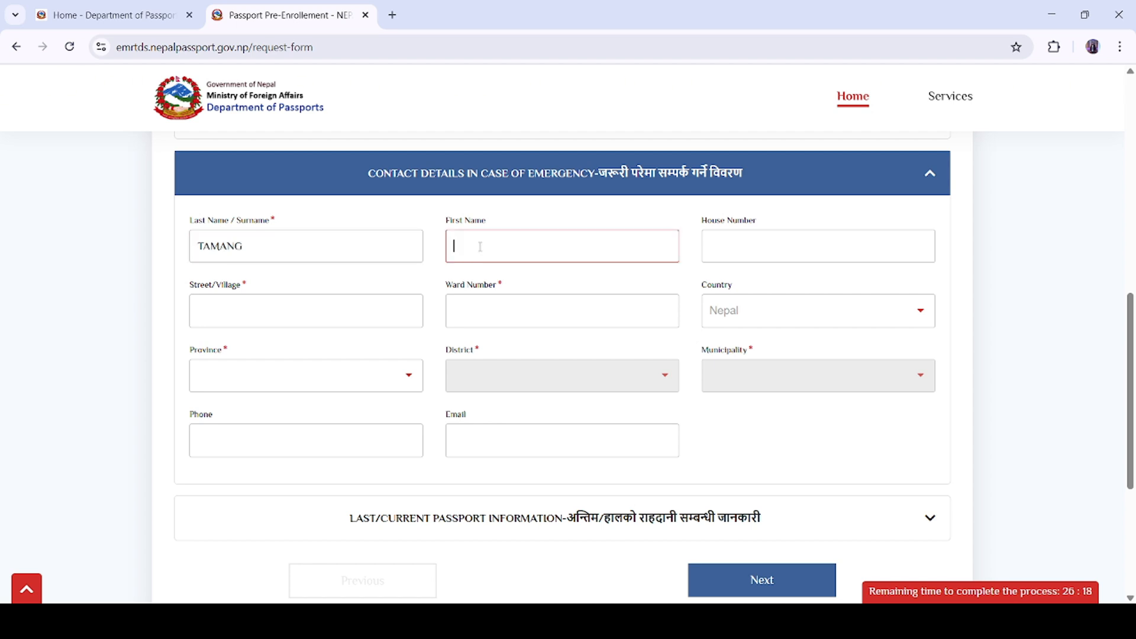
click(346, 316)
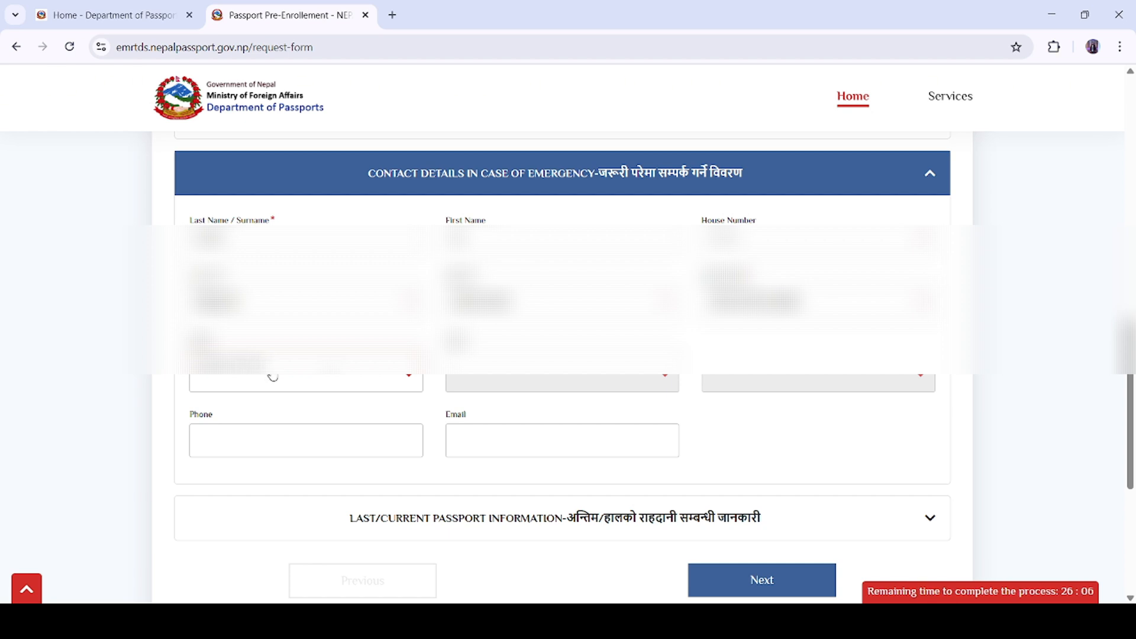
click(271, 378)
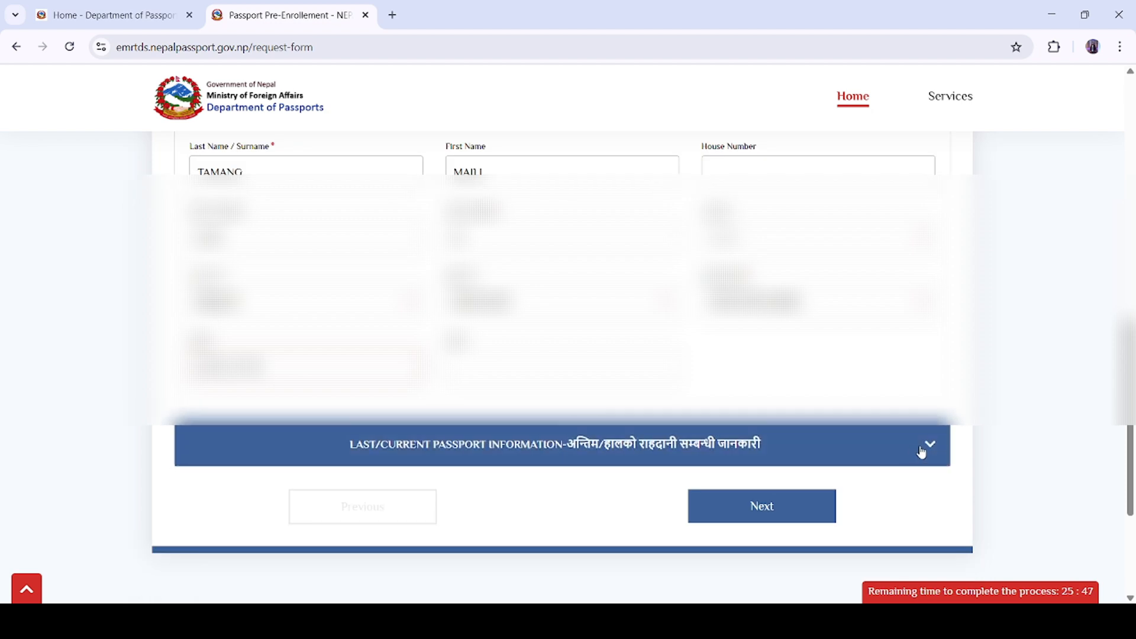
Step: In the last passport information, set the issue date and DAO Kathmandu as issuing district
click(926, 449)
click(369, 233)
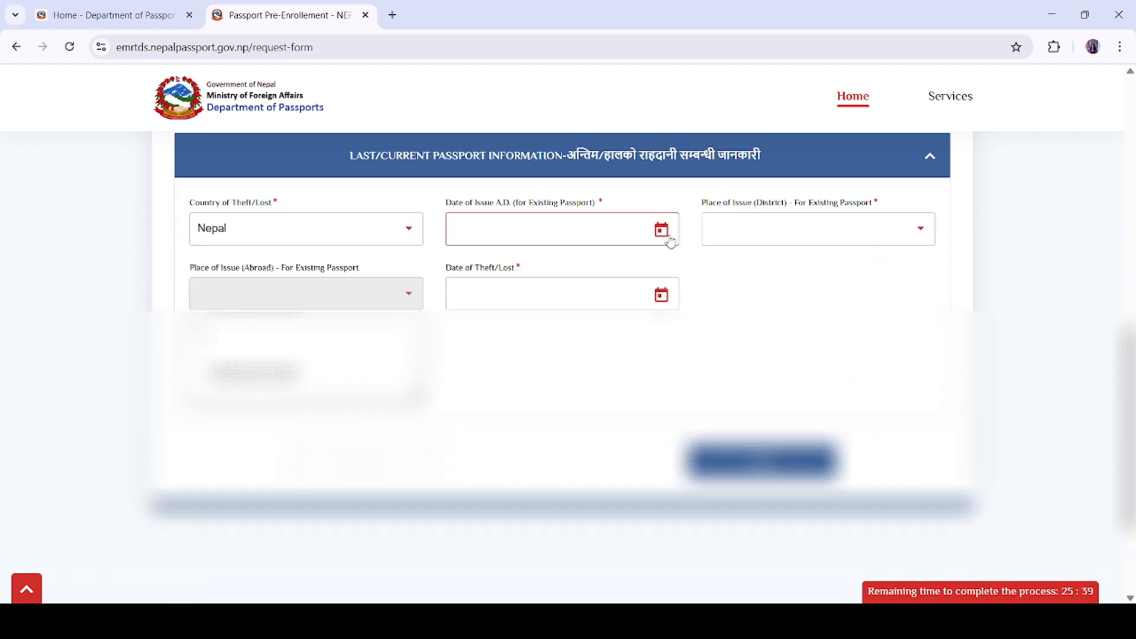
click(662, 230)
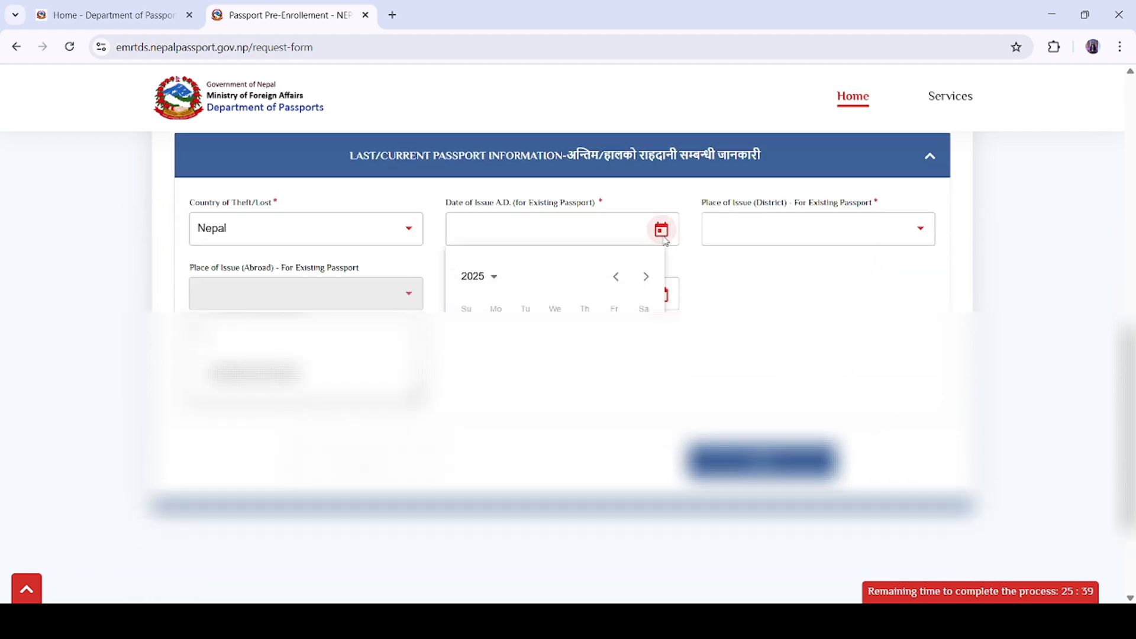
click(497, 279)
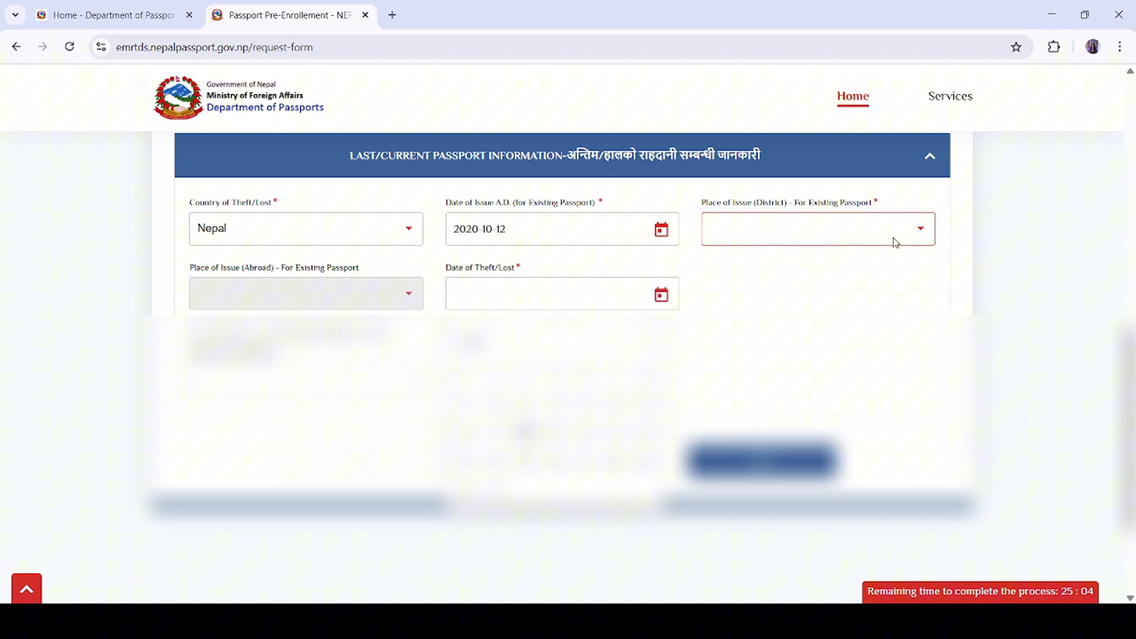
click(918, 230)
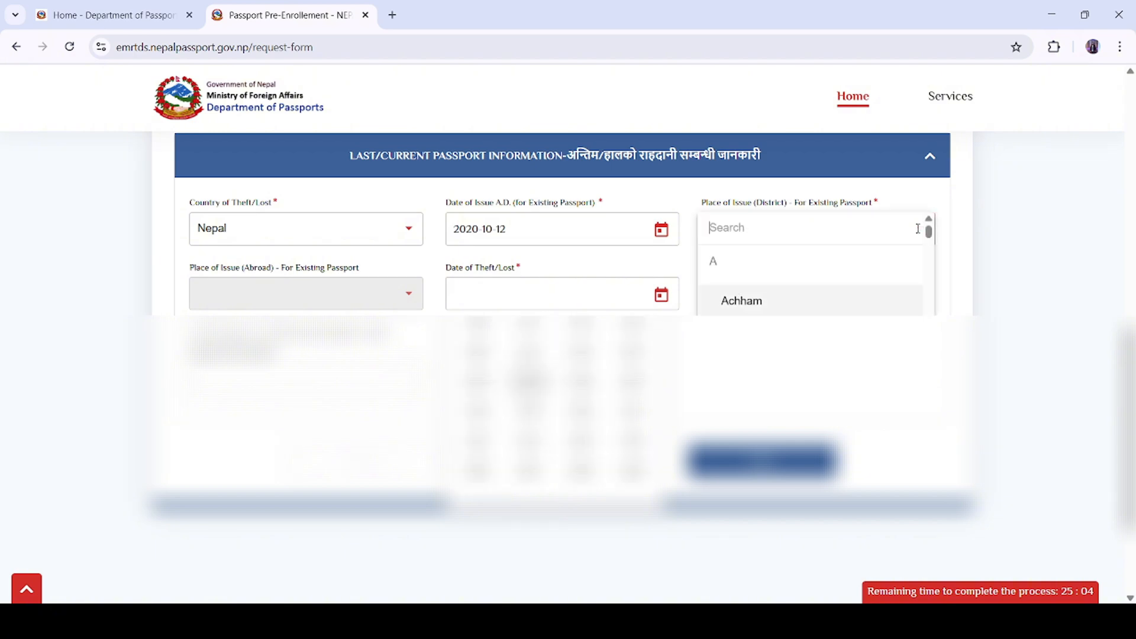
text(KA)
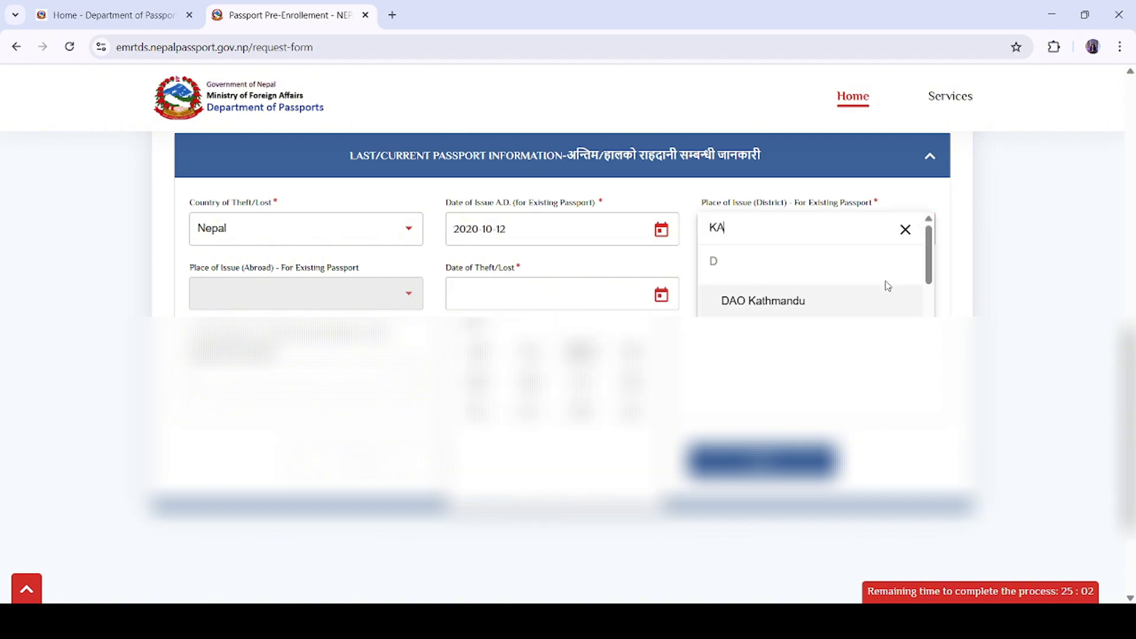
text(TH)
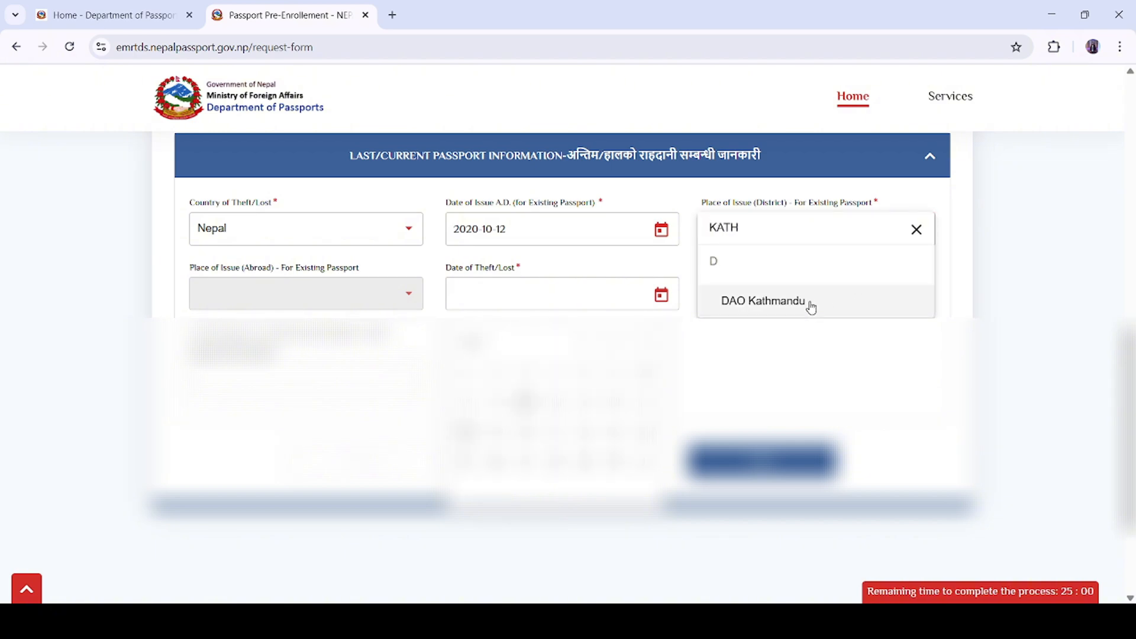
click(811, 303)
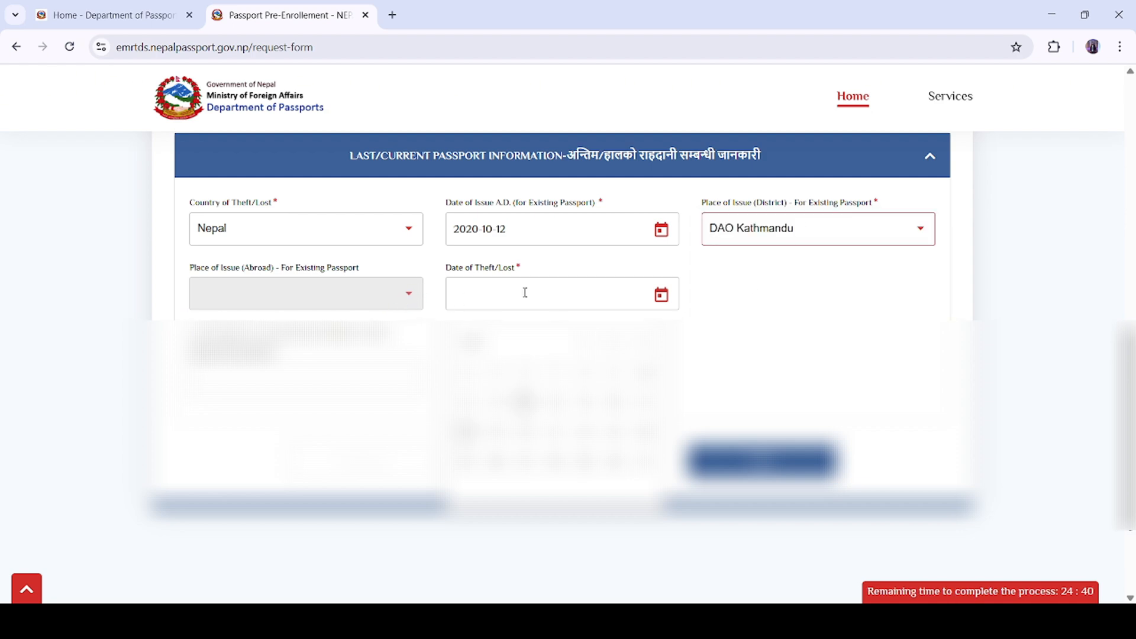
Step: Set the Date of Theft/Lost to 2024-07-16
click(662, 296)
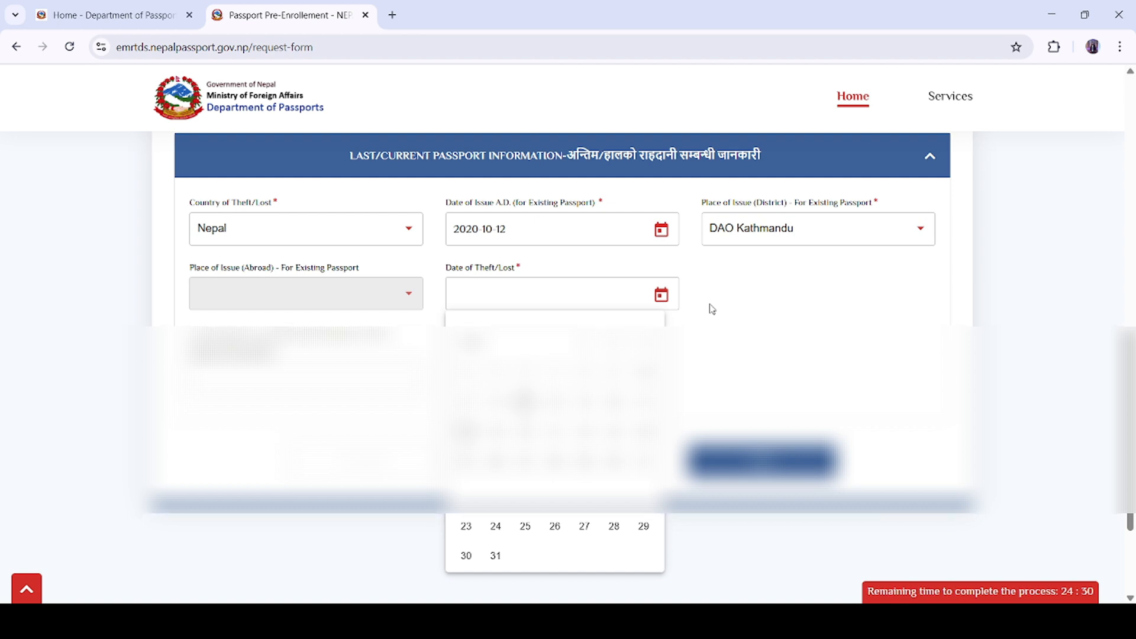
click(488, 342)
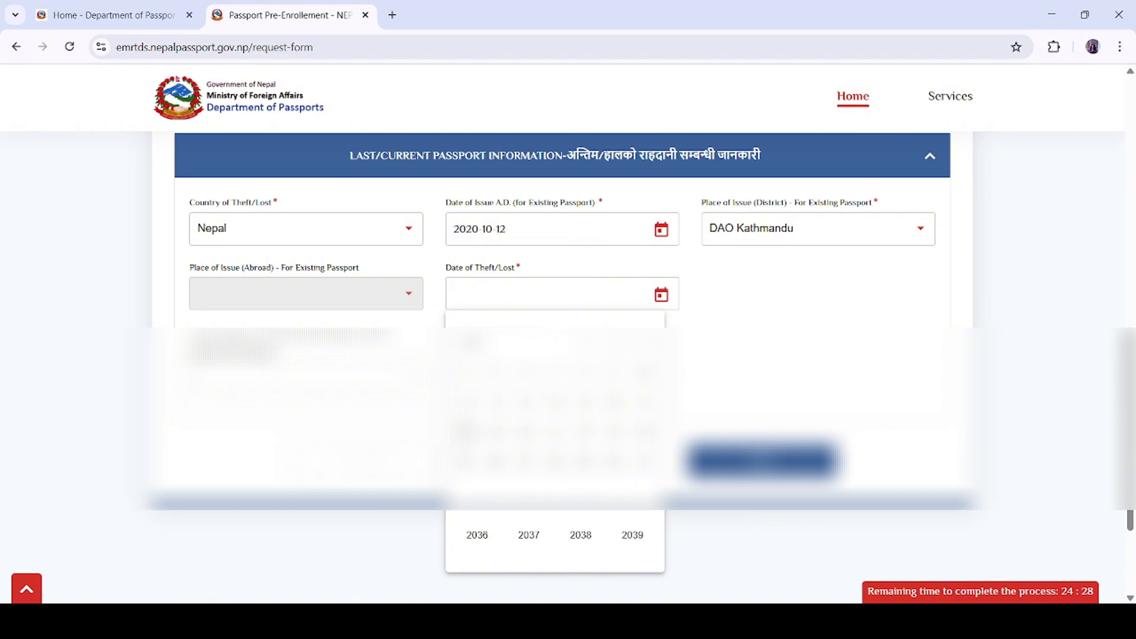
click(495, 401)
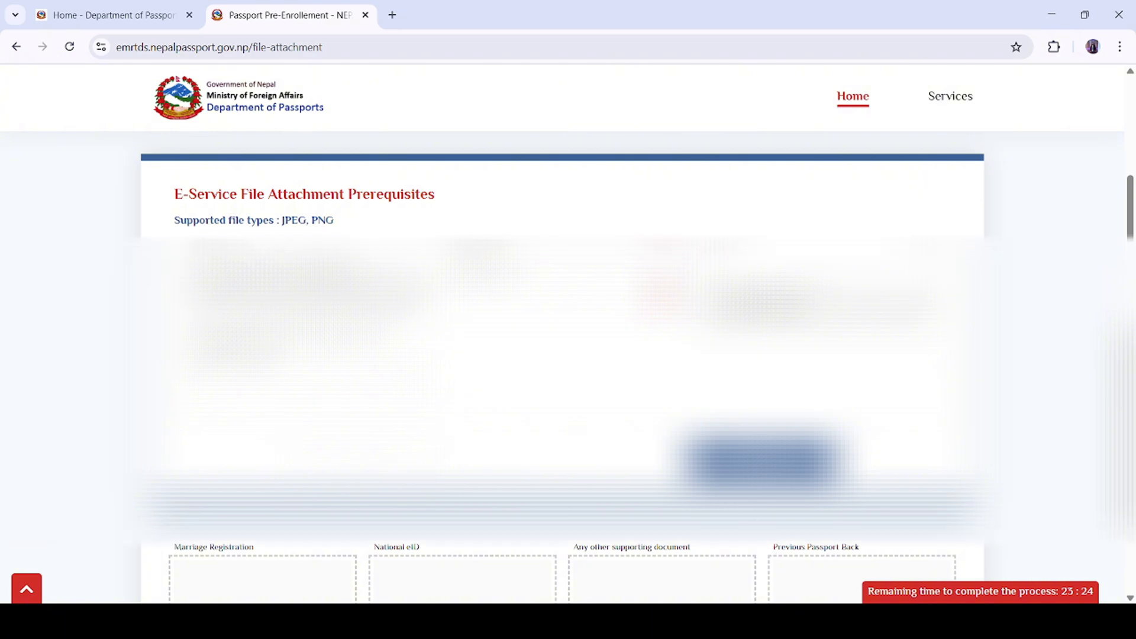
scroll(562, 367, down, 1)
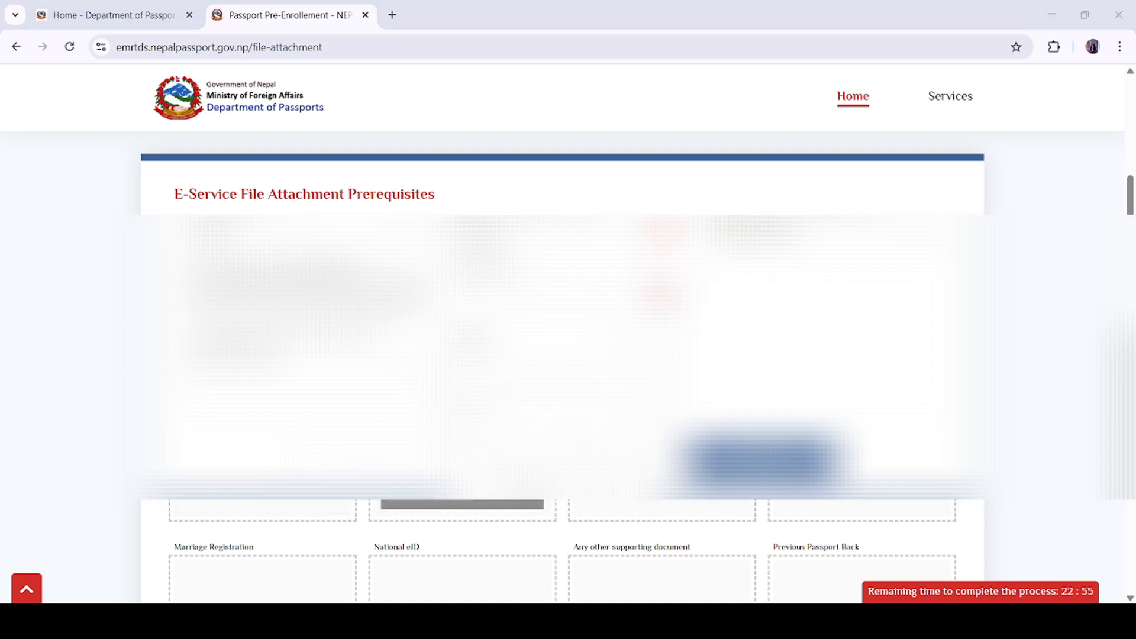
scroll(568, 355, down, 2)
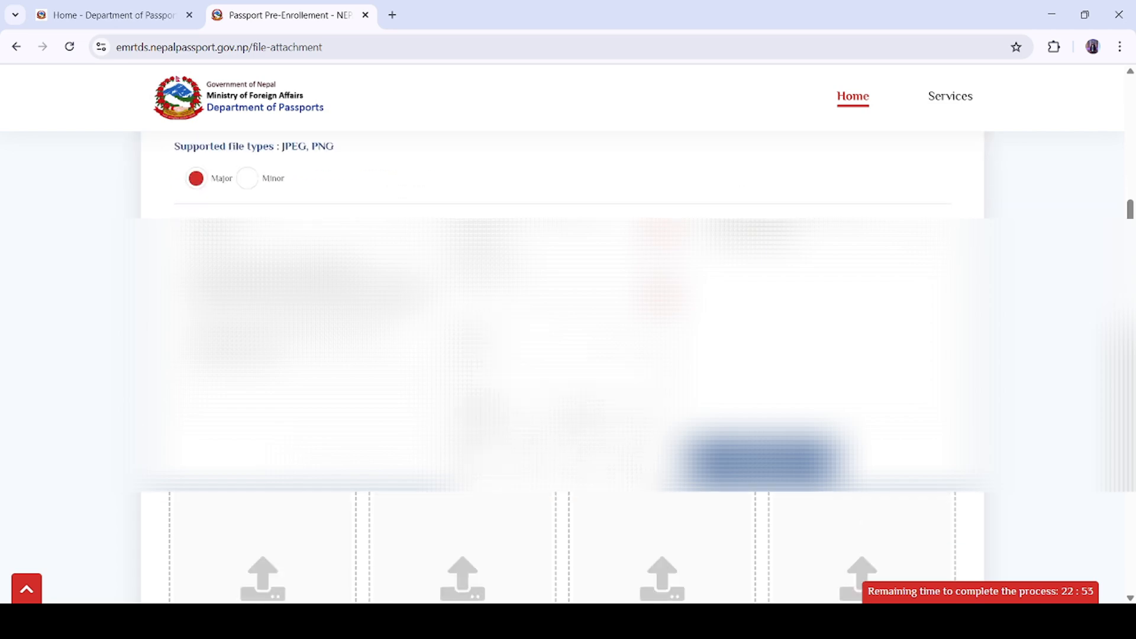
scroll(1033, 378, down, 8)
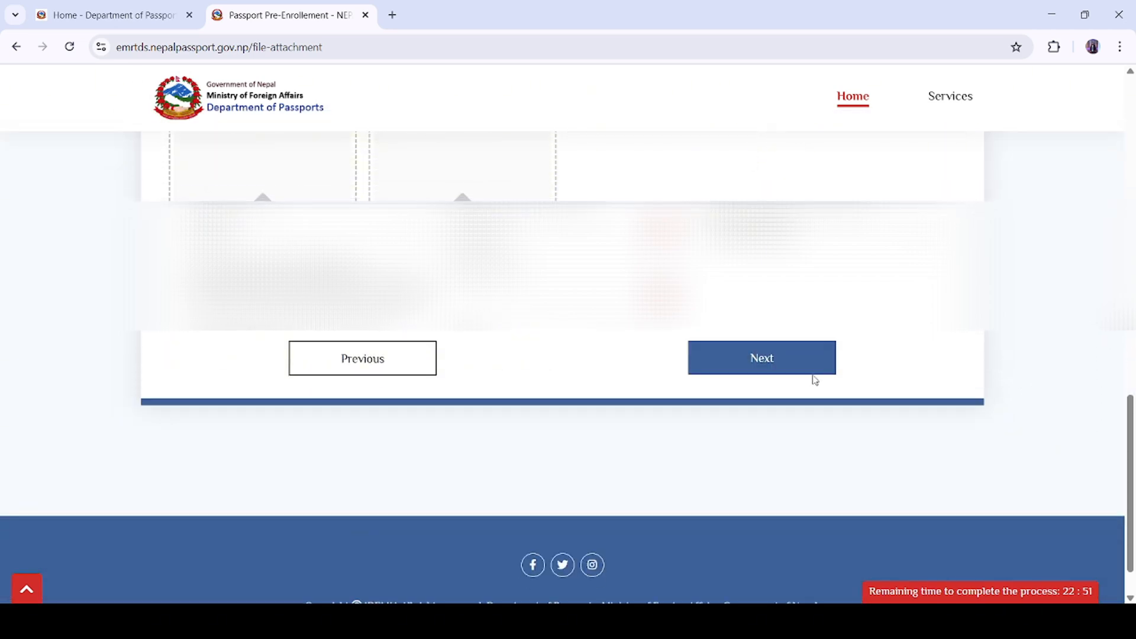
Step: Open the Application Summary and review it down to the DAO Kathmandu appointment, 19 March 2025, 14:00
click(796, 364)
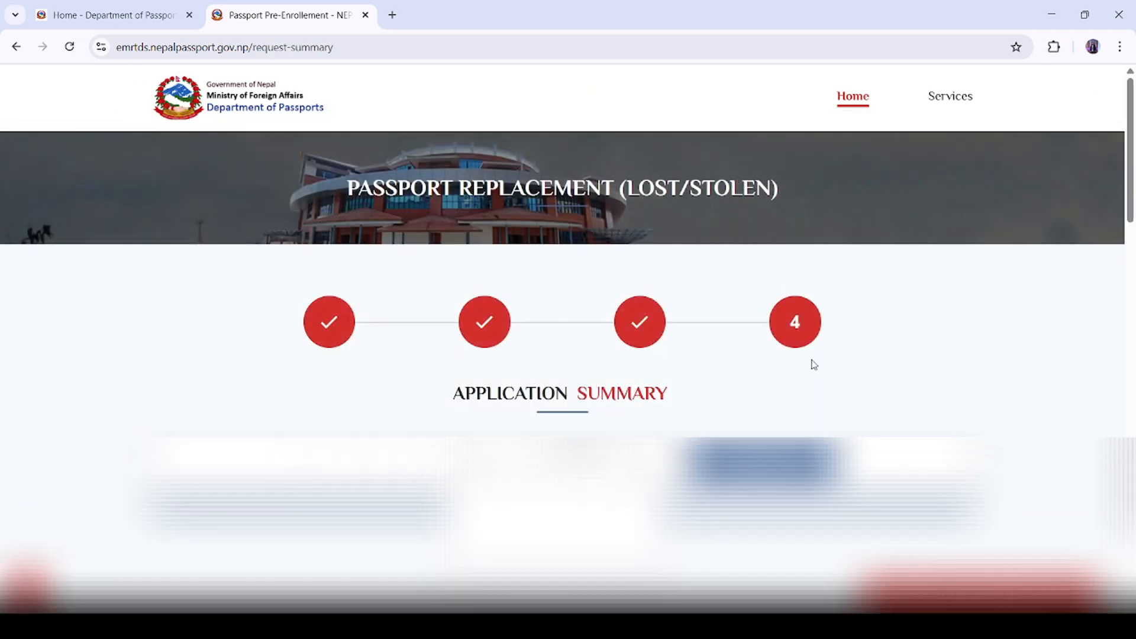
scroll(796, 363, down, 2)
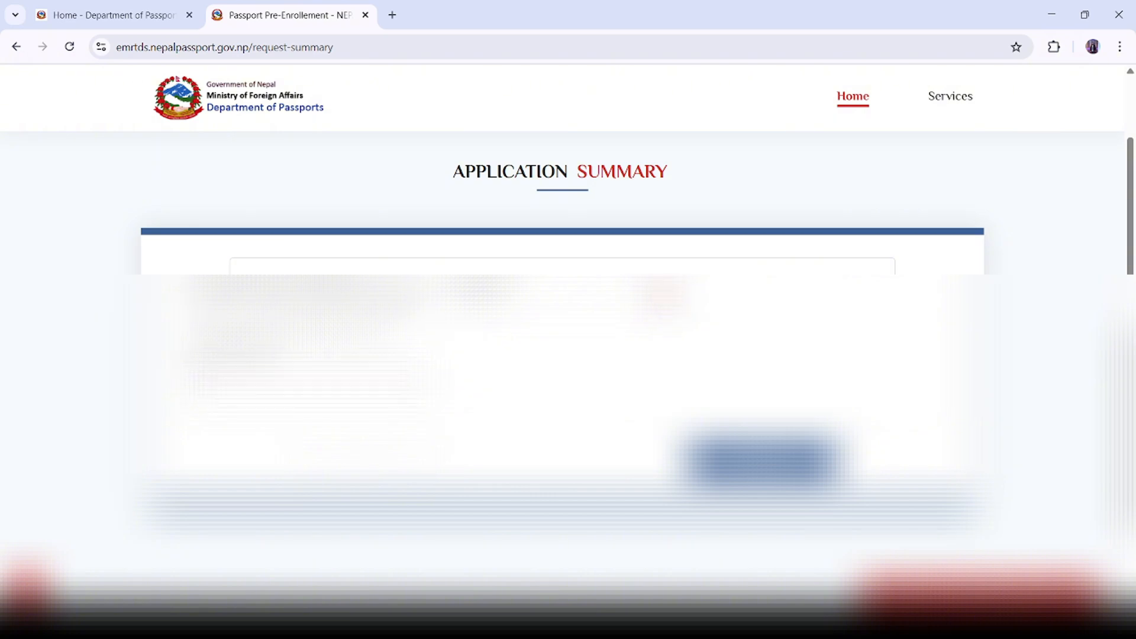
scroll(562, 296, down, 5)
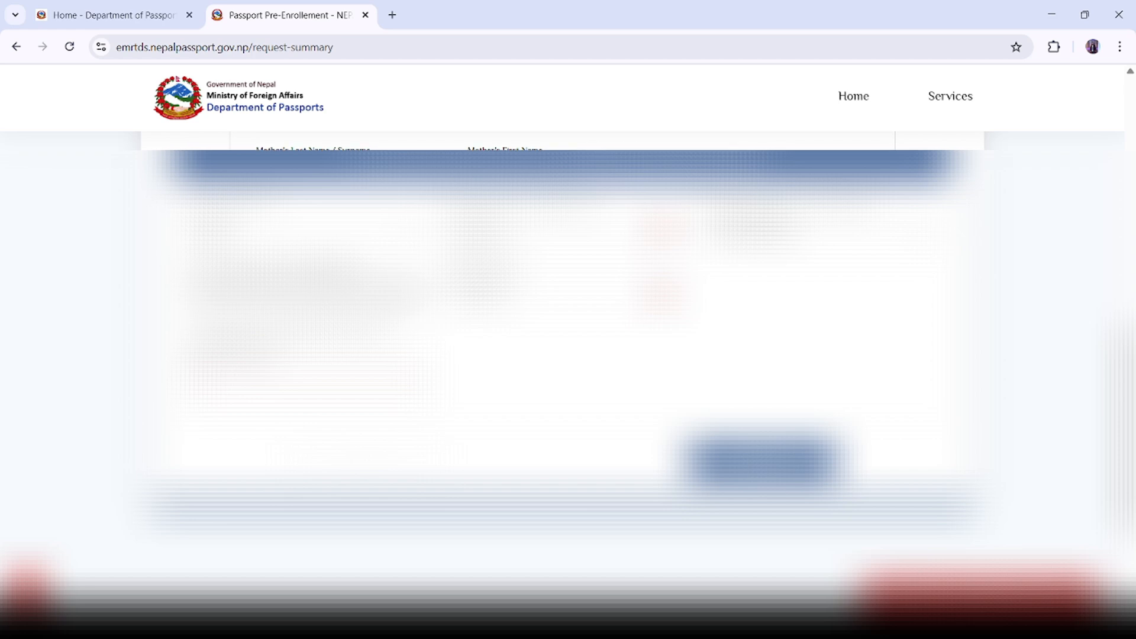
scroll(562, 296, down, 3)
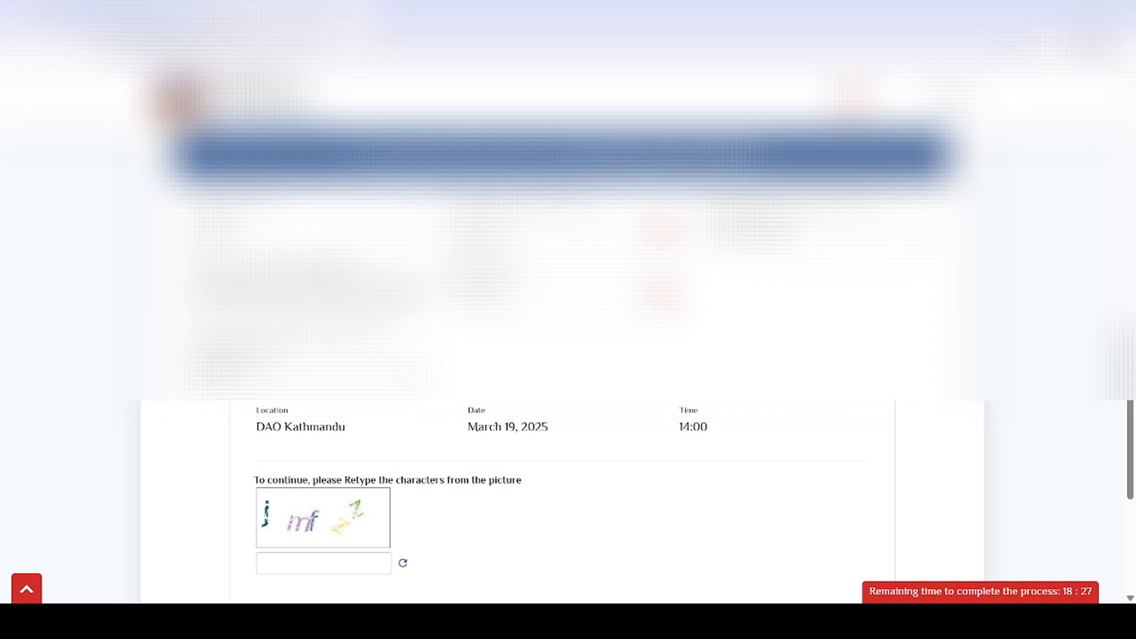
Step: Type the captcha characters 'JMFZZ' below the picture, then erase the mistyped characters
scroll(783, 370, down, 4)
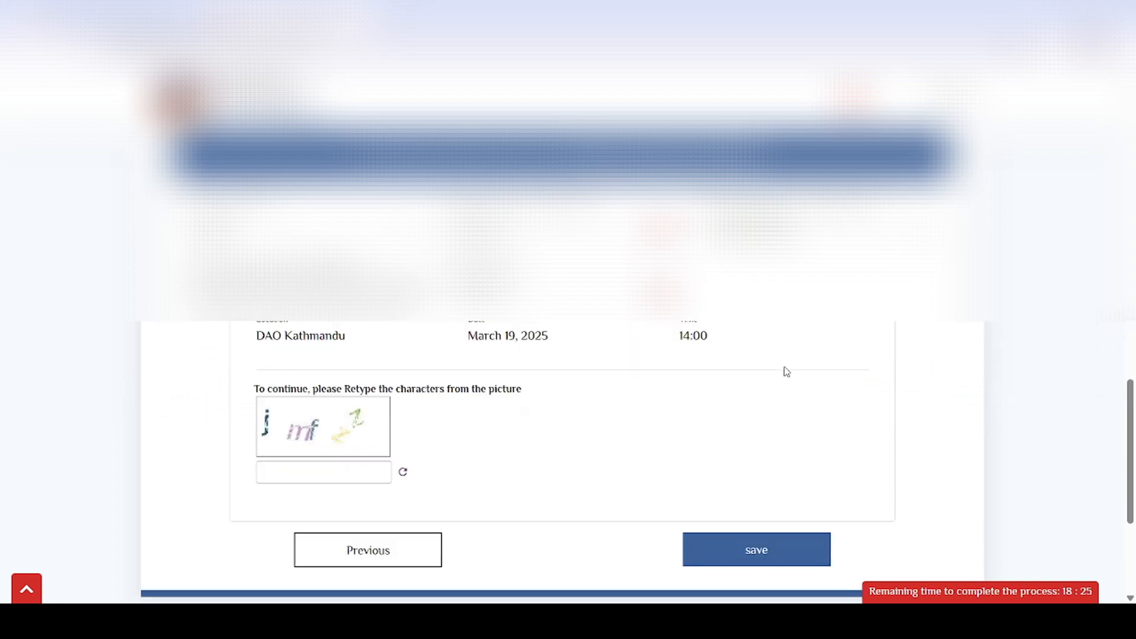
scroll(667, 329, up, 1)
click(299, 422)
text(JM)
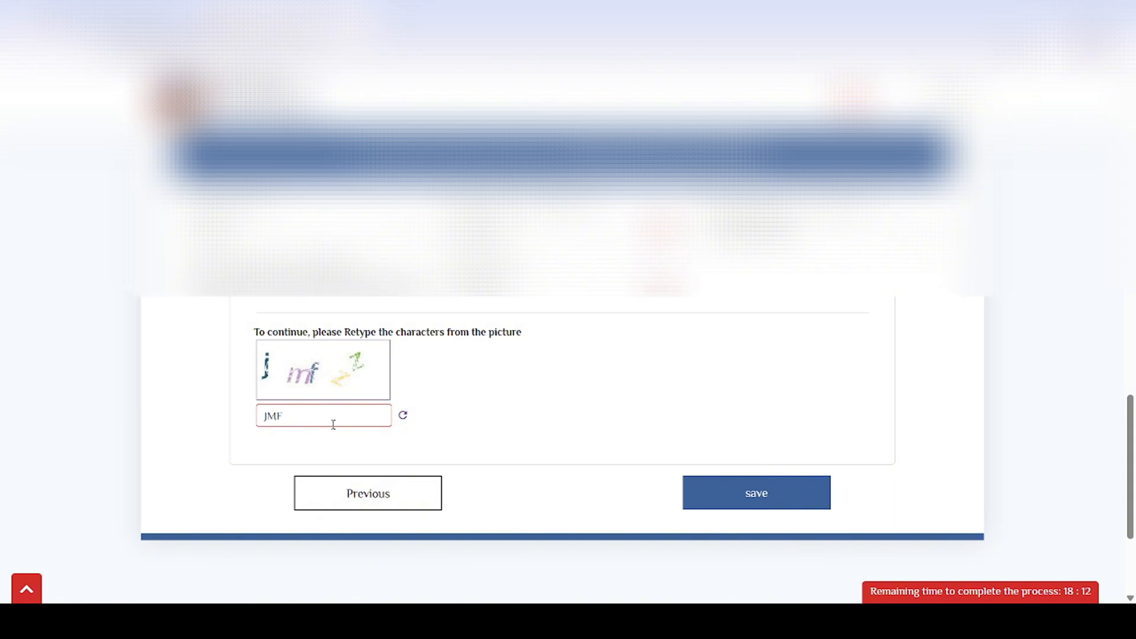
text(F)
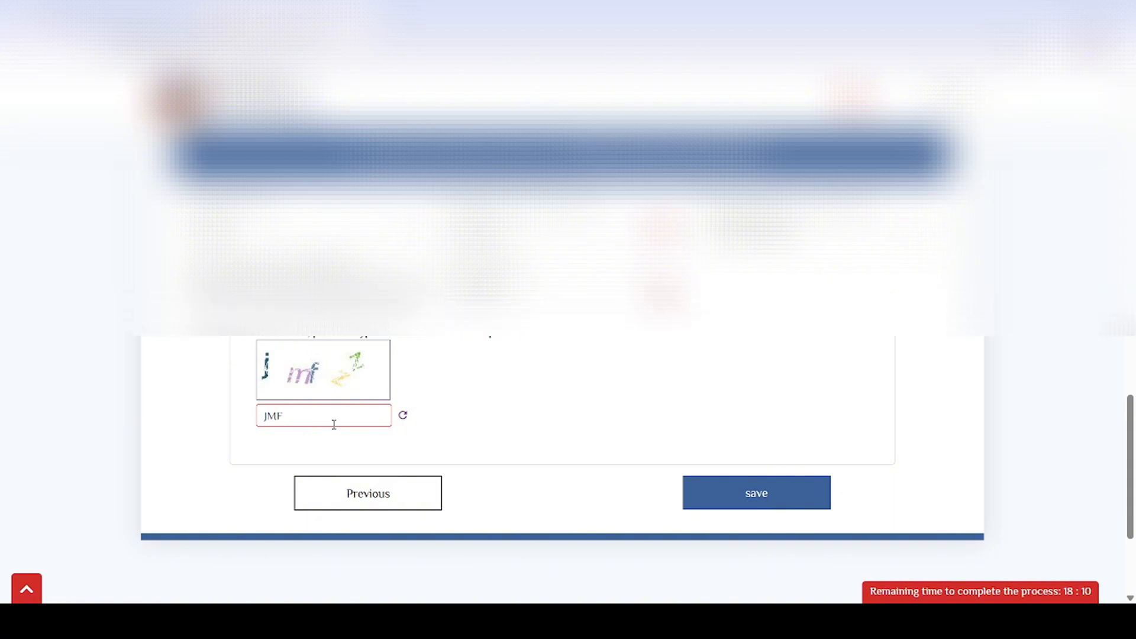
text(ZZ)
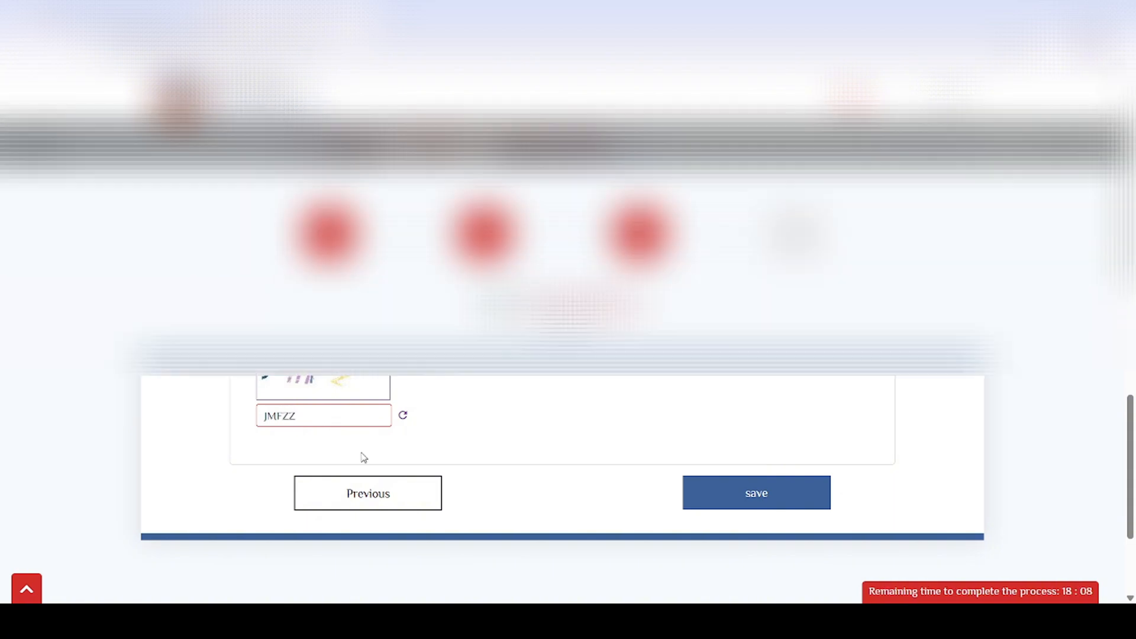
key(BackSpace)
key(BackSpace)
key(BackSpace)
key(BackSpace)
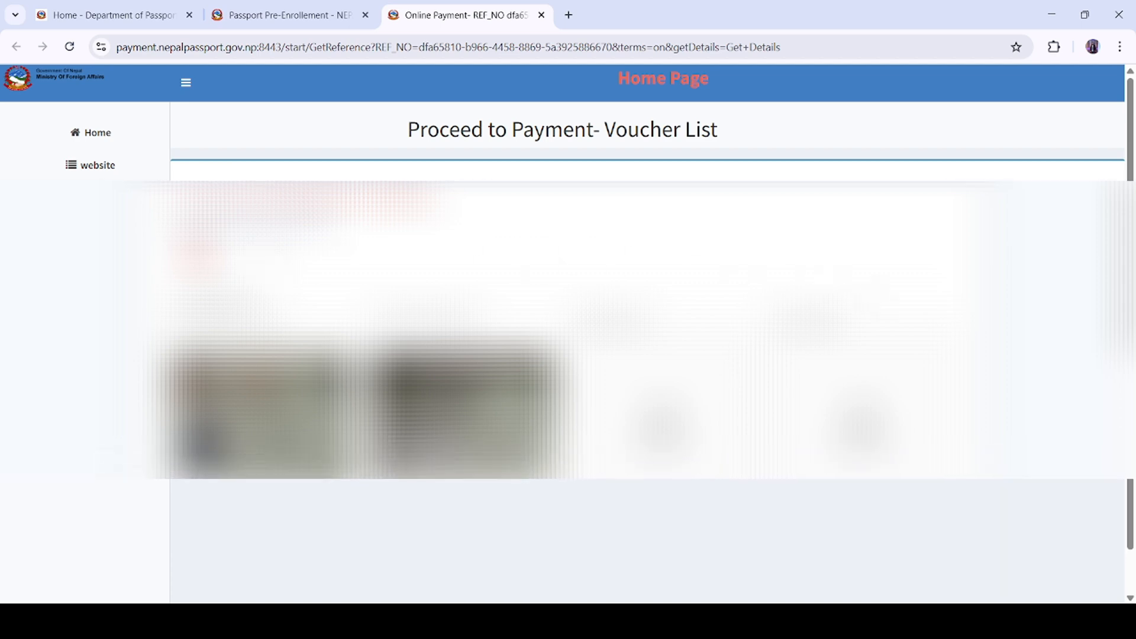
Step: From the Passport Pre-Enrollment request history, download the lost/stolen replacement application form as PDF
click(337, 9)
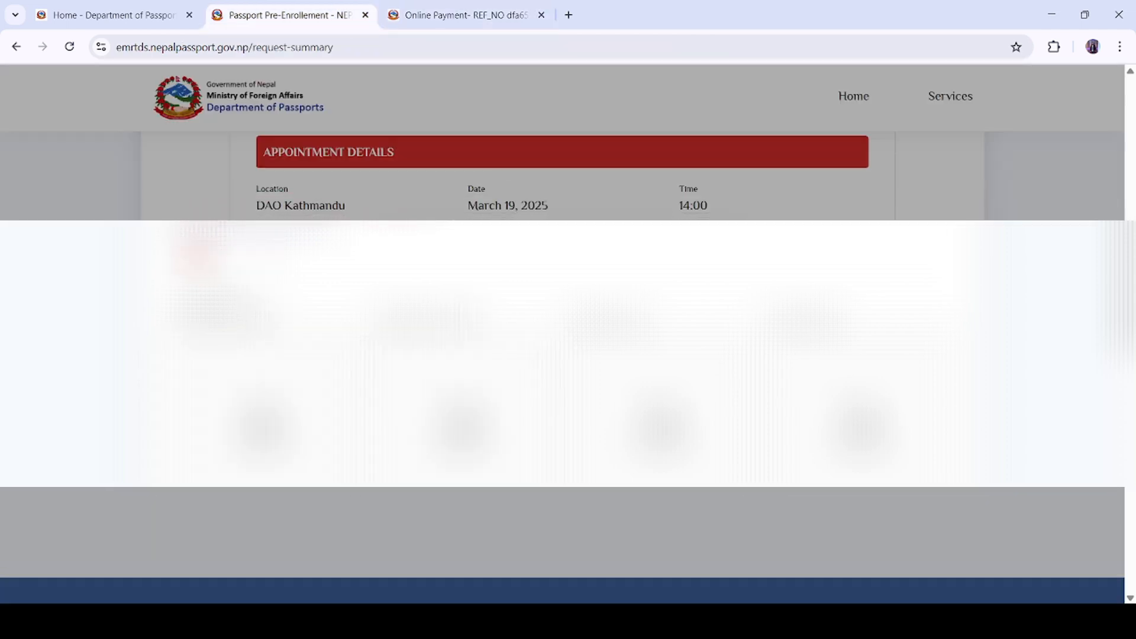
scroll(568, 355, down, 5)
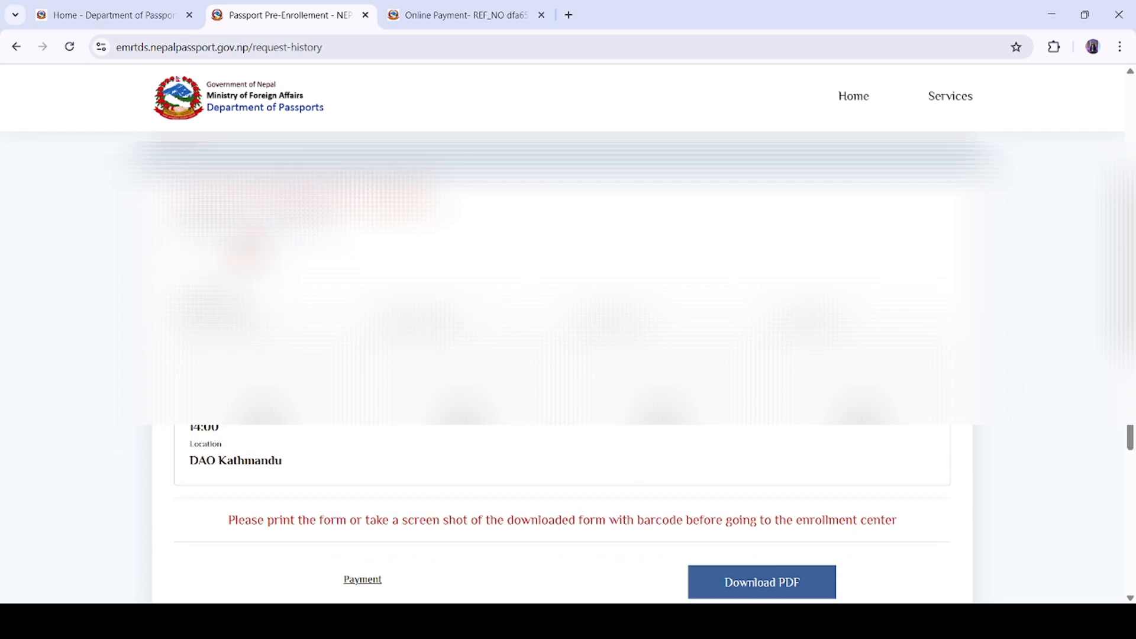
scroll(568, 355, down, 2)
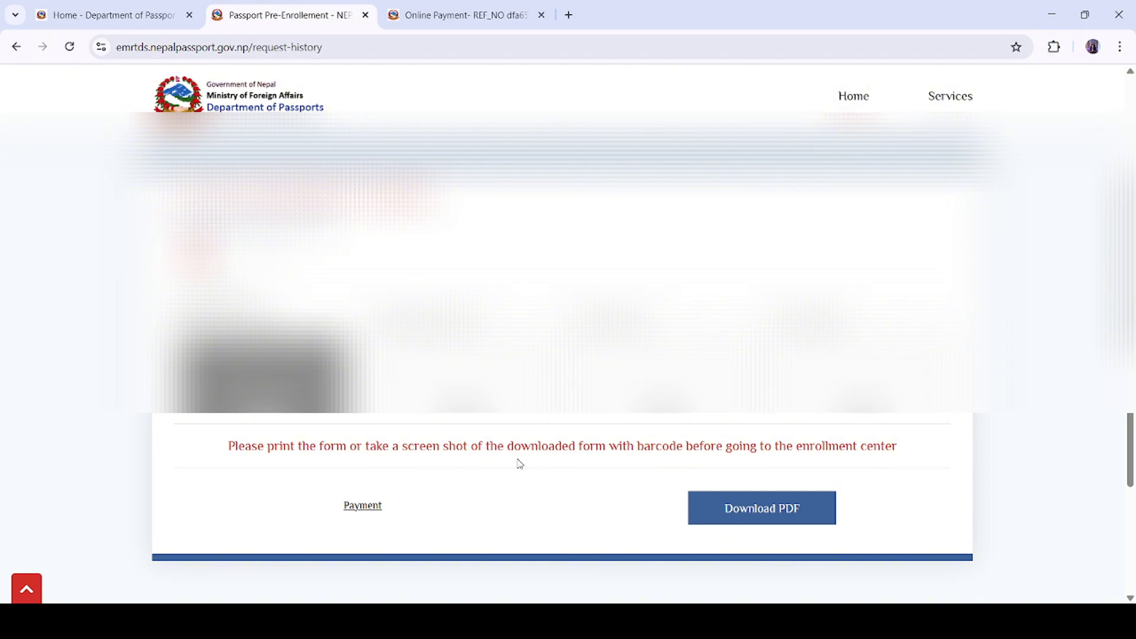
click(748, 521)
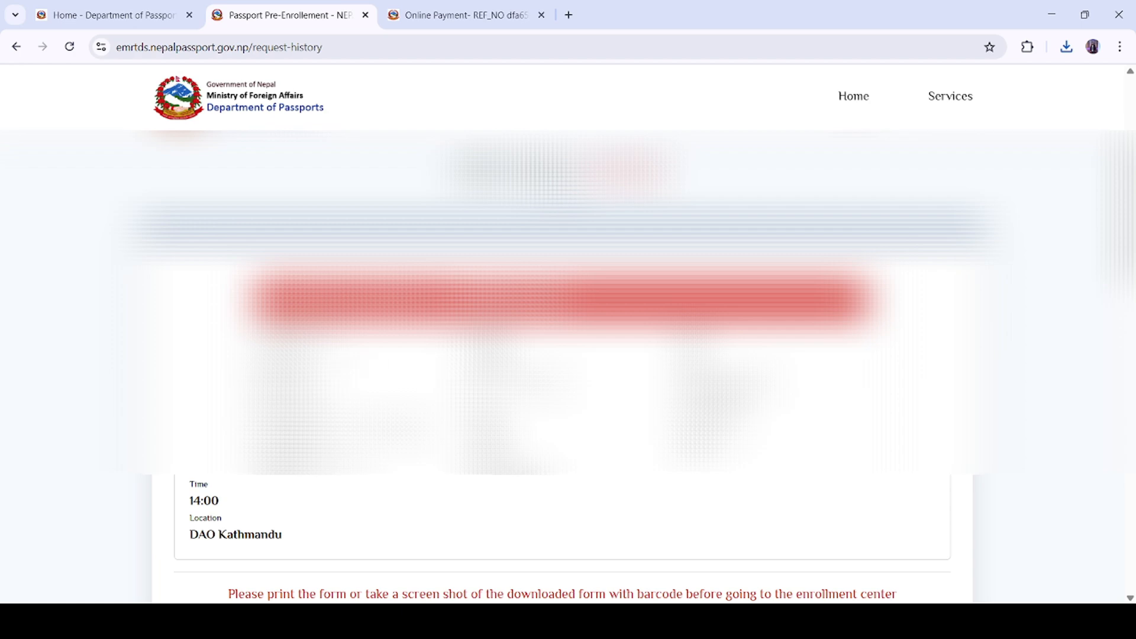
scroll(562, 414, down, 1)
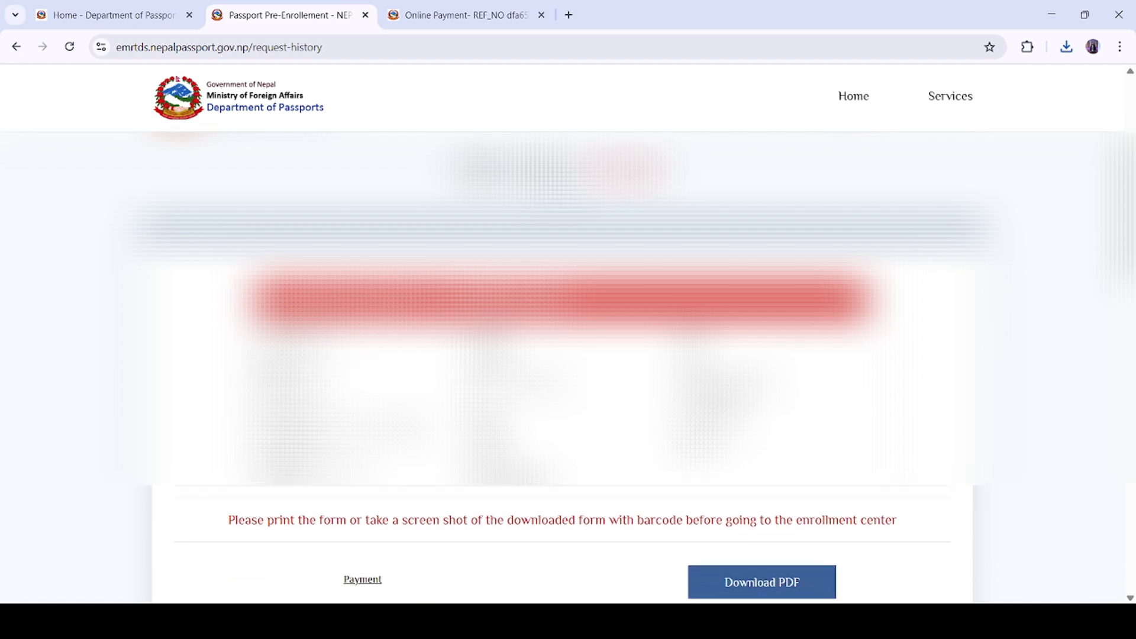
scroll(304, 493, down, 2)
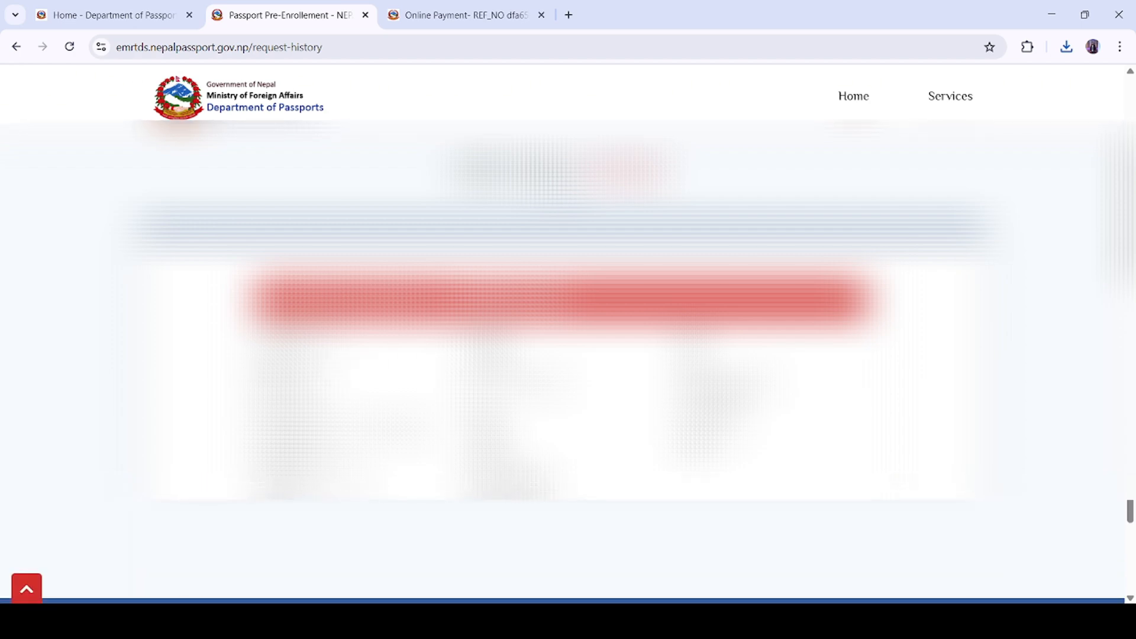
scroll(1038, 203, up, 8)
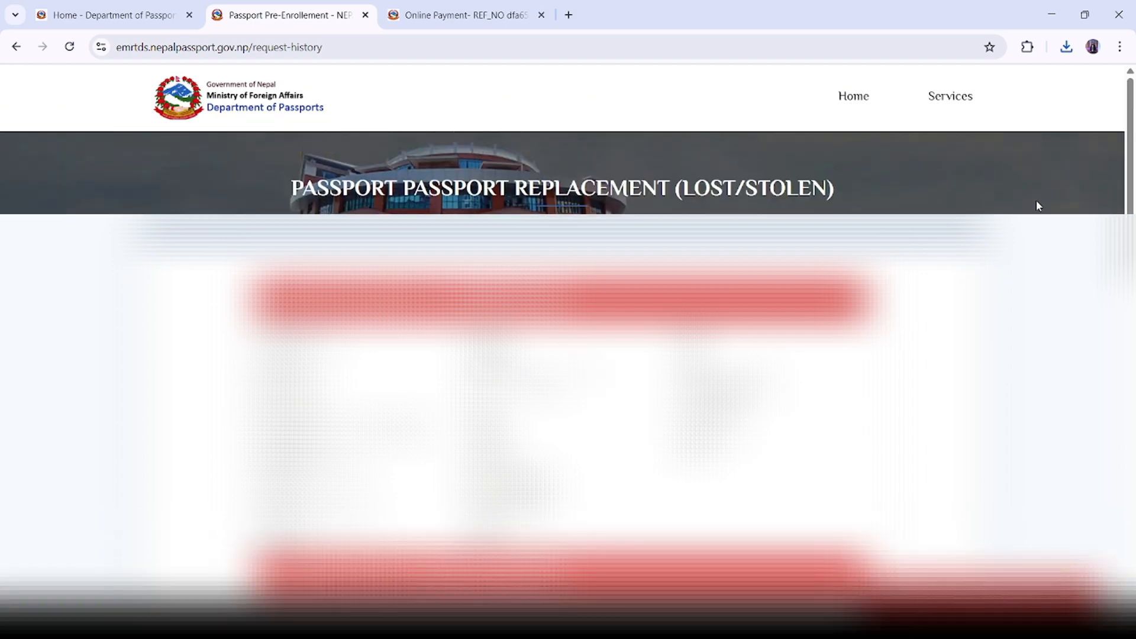